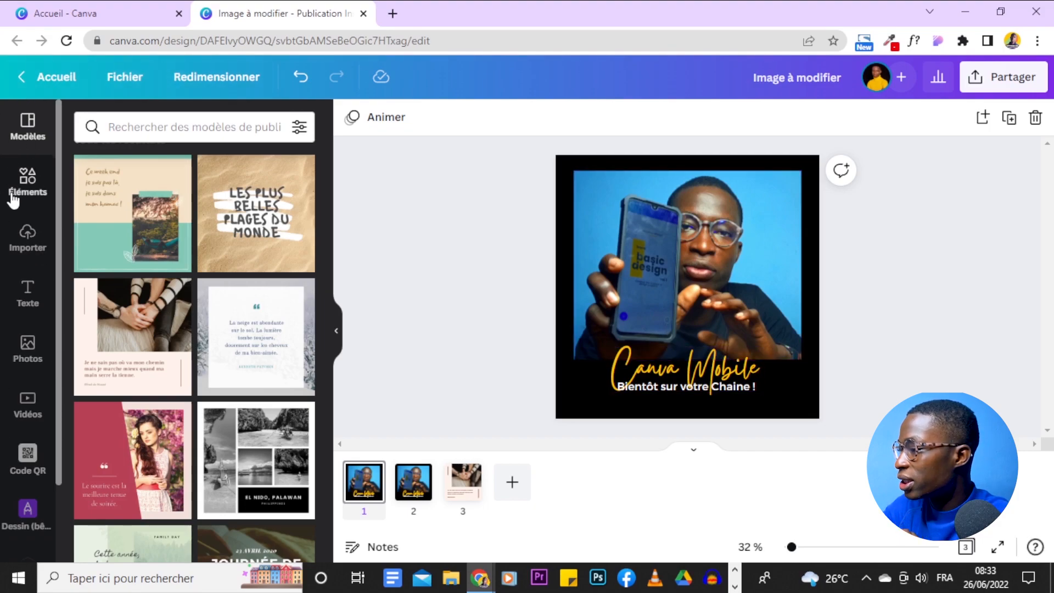
# Open the Styles tool from the list of additional Canva apps.
pyautogui.scroll(-2, 14, 284)
pyautogui.scroll(2, 14, 283)
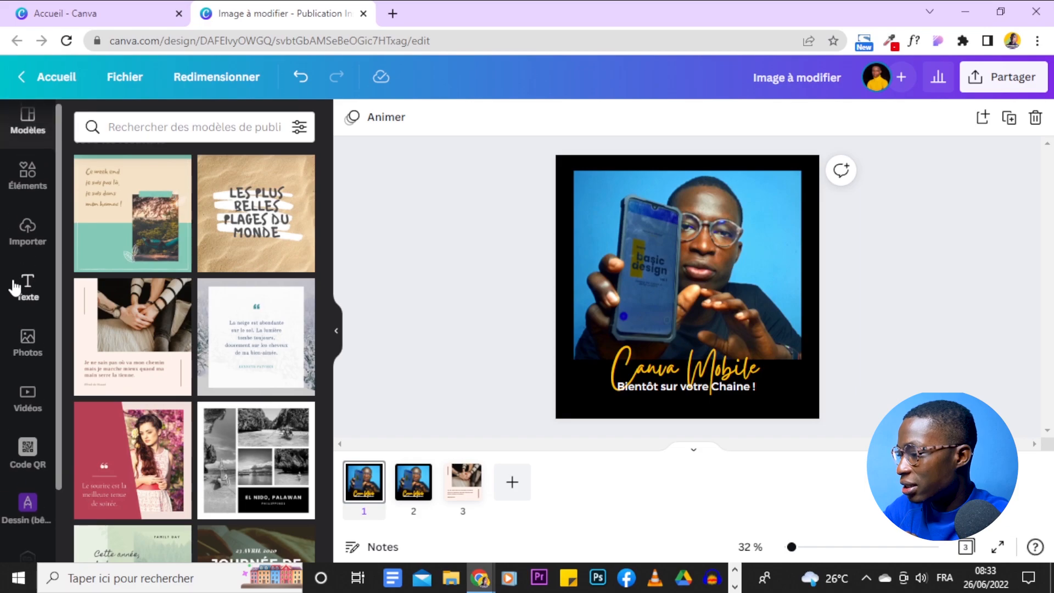
pyautogui.scroll(-2, 19, 278)
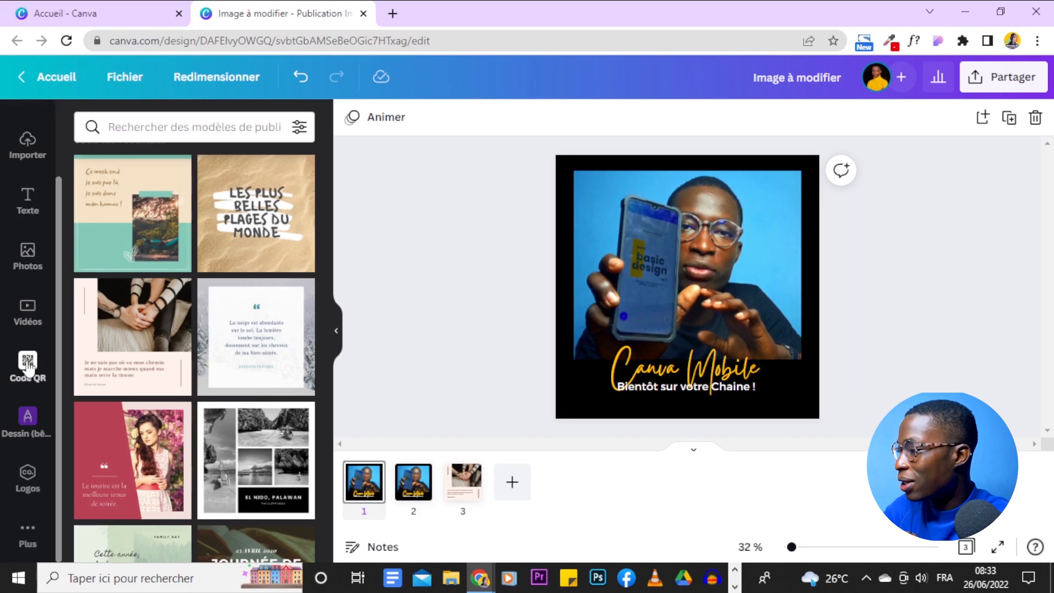
pyautogui.scroll(2, 26, 329)
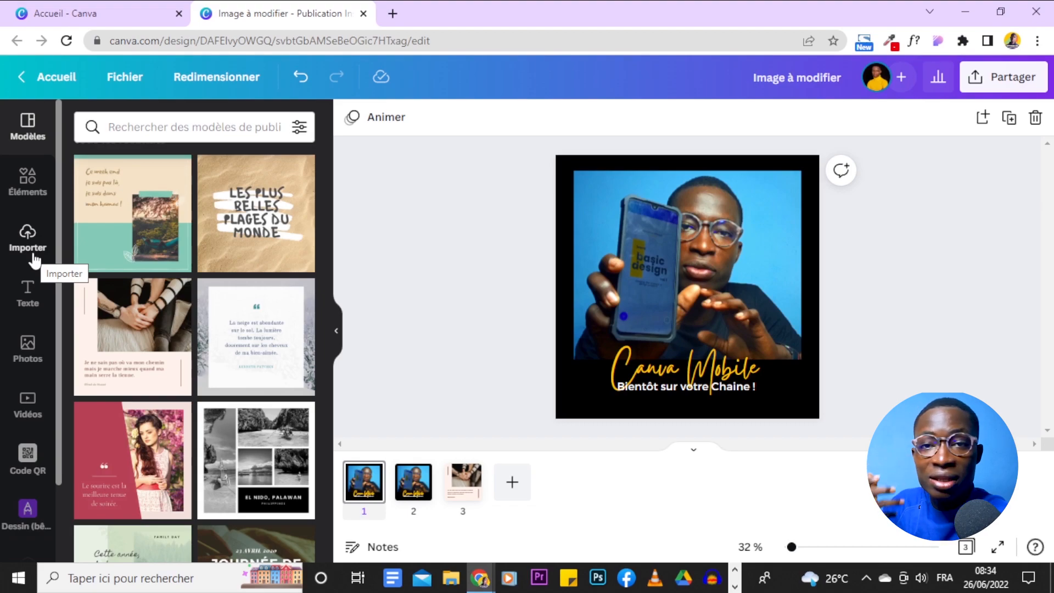
pyautogui.scroll(-3, 26, 220)
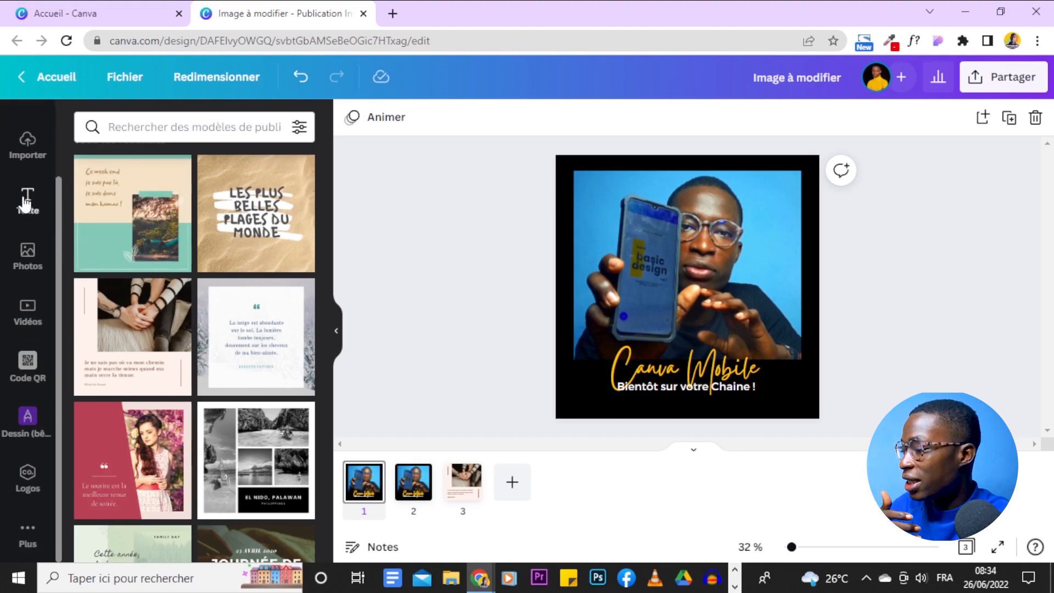
pyautogui.click(27, 535)
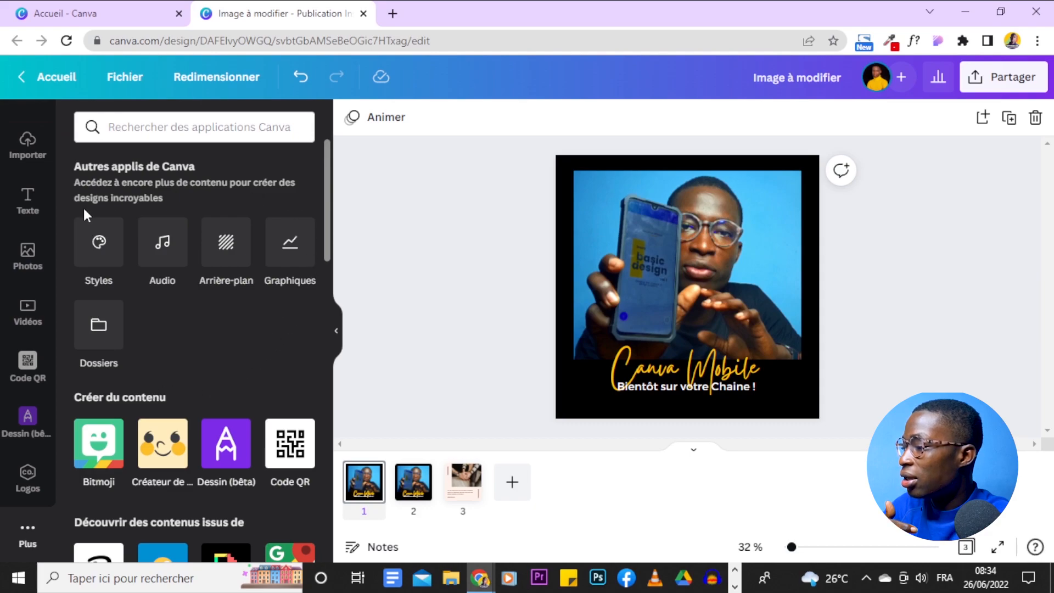
pyautogui.click(104, 244)
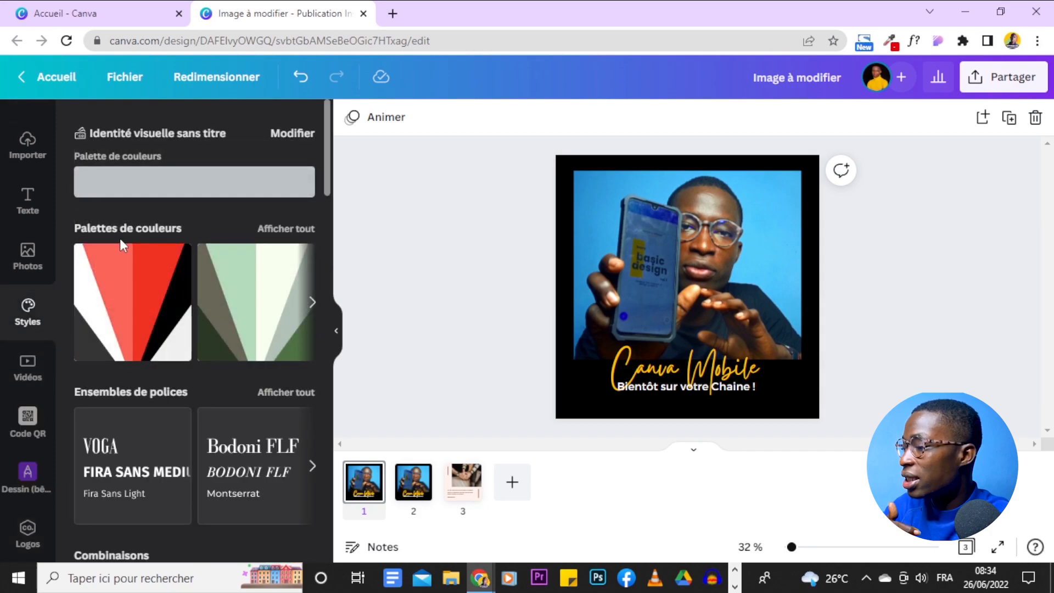
# Examine the available colour palettes, font sets and colour-and-font combinations in Styles.
pyautogui.scroll(2, 36, 160)
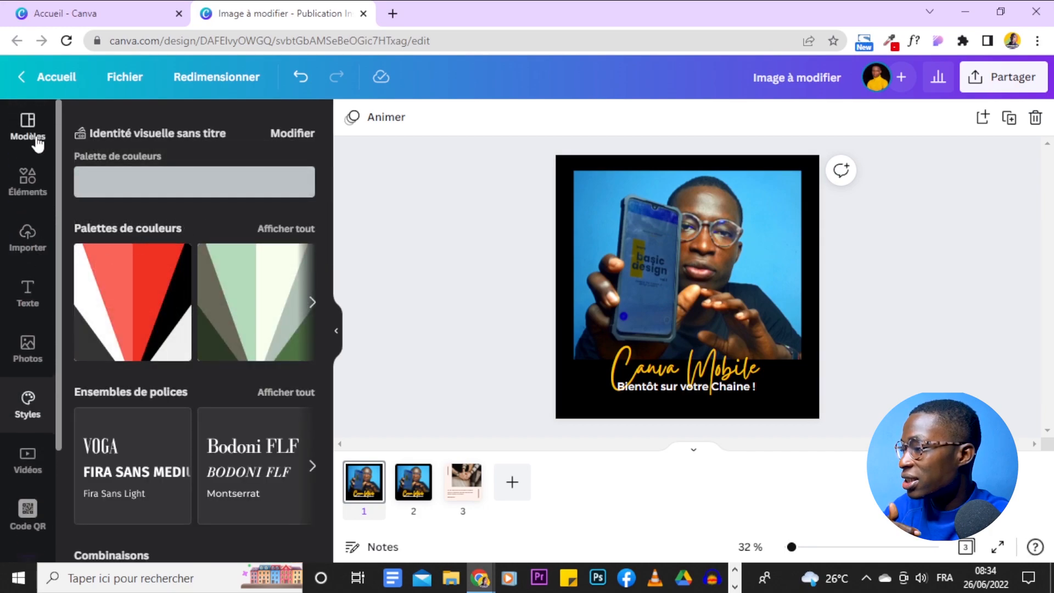
pyautogui.scroll(-3, 31, 275)
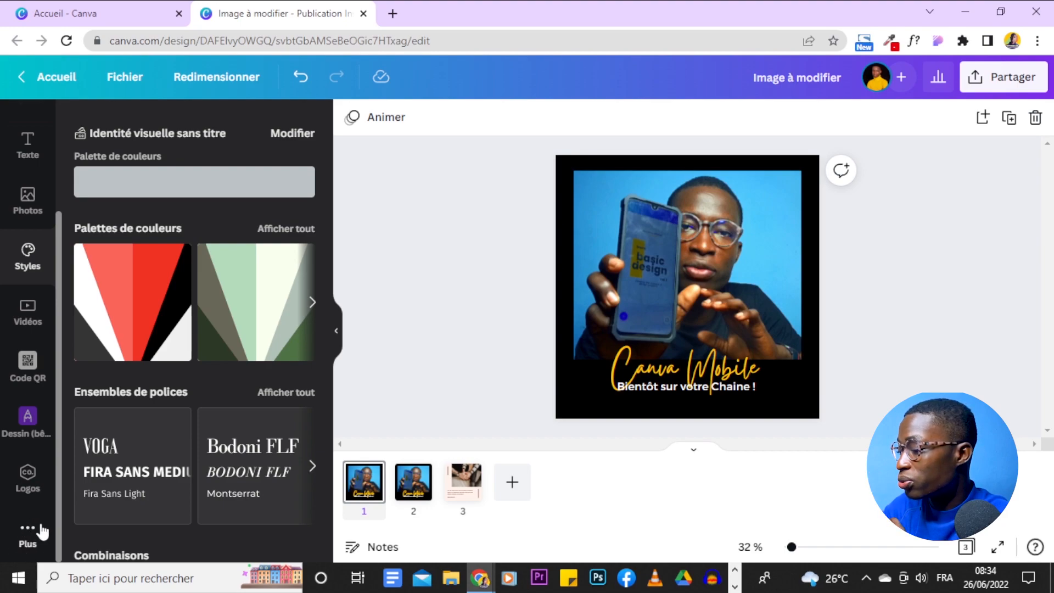
pyautogui.scroll(3, 30, 486)
pyautogui.scroll(-1, 31, 330)
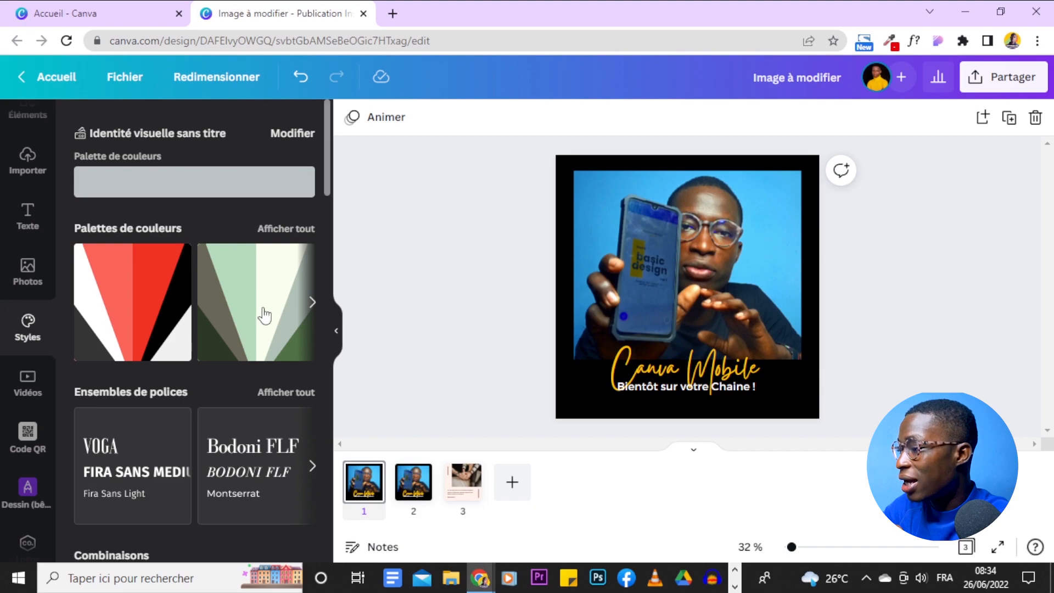
pyautogui.scroll(-10, 284, 258)
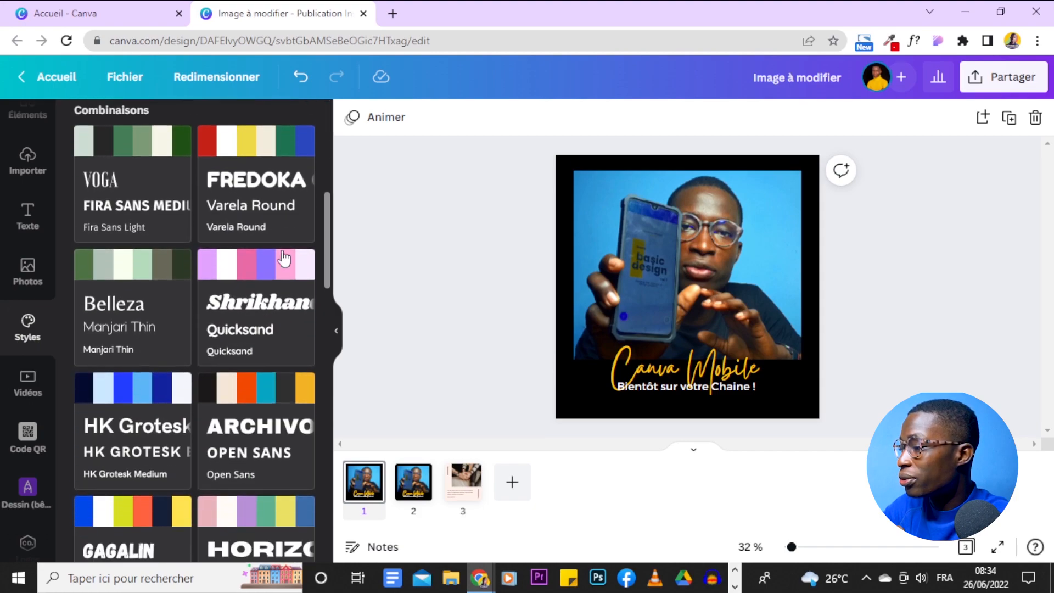
pyautogui.scroll(-3, 284, 258)
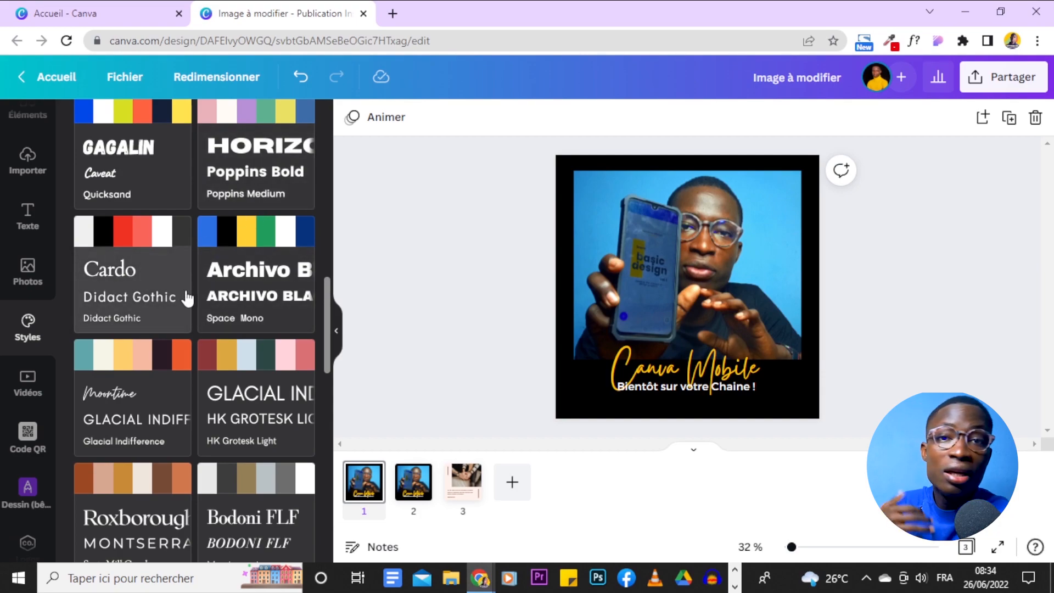
pyautogui.scroll(-1, 197, 297)
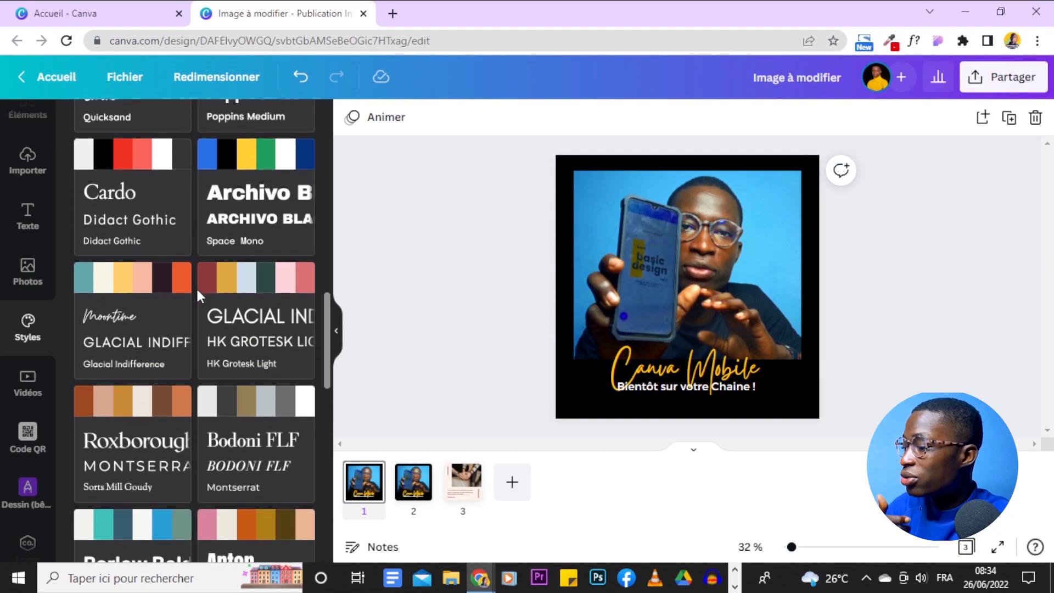
pyautogui.scroll(-2, 197, 293)
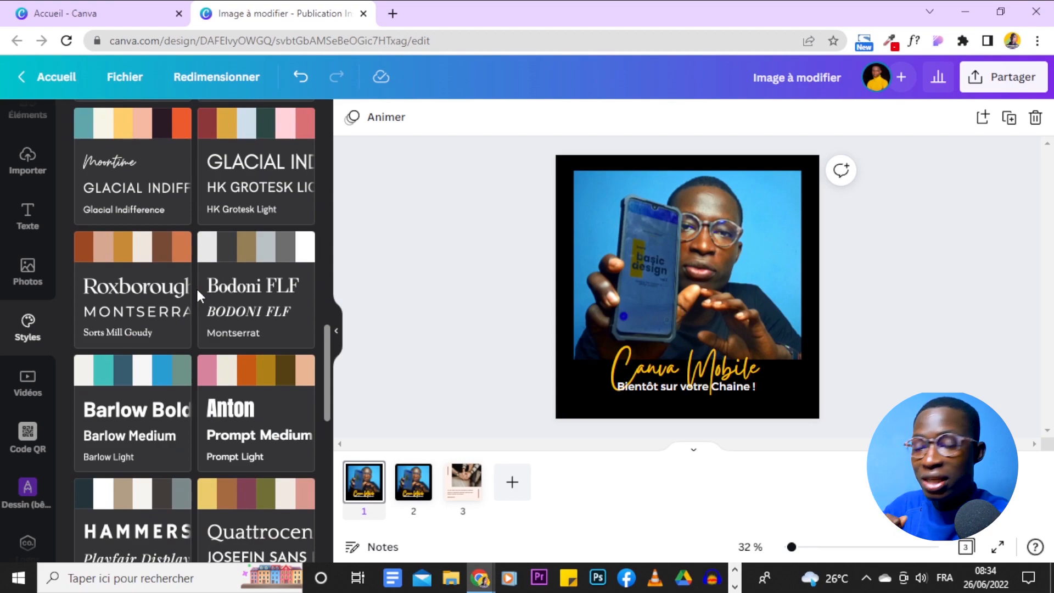
pyautogui.scroll(7, 196, 286)
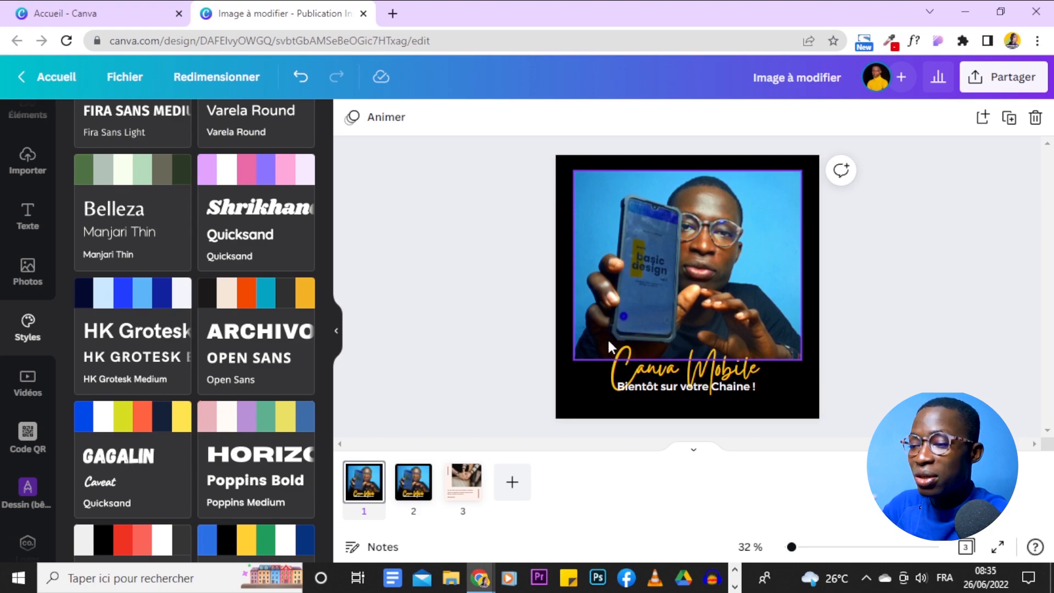
pyautogui.scroll(8, 252, 226)
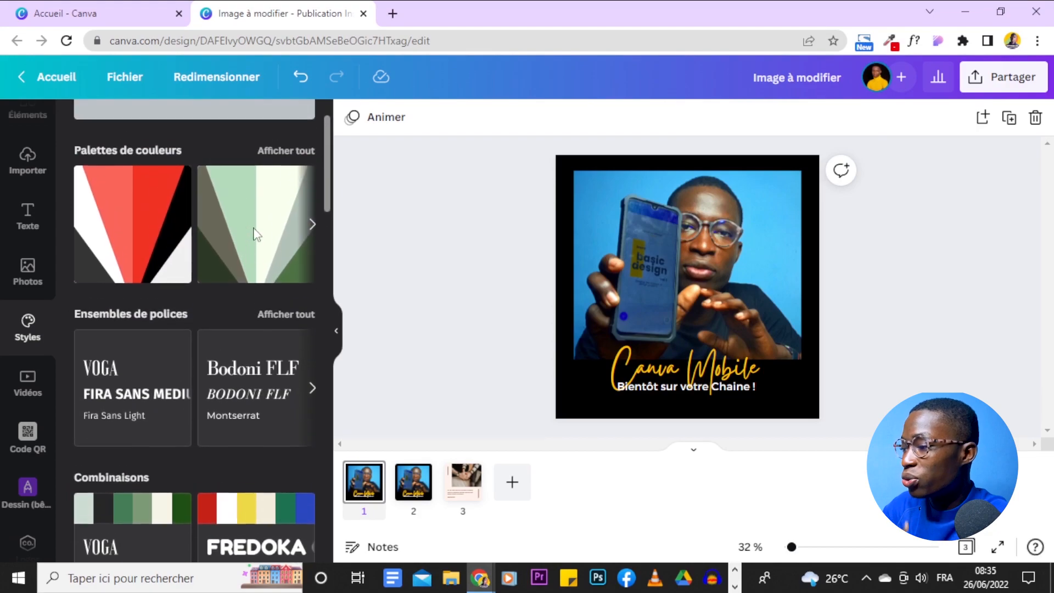
pyautogui.scroll(2, 254, 233)
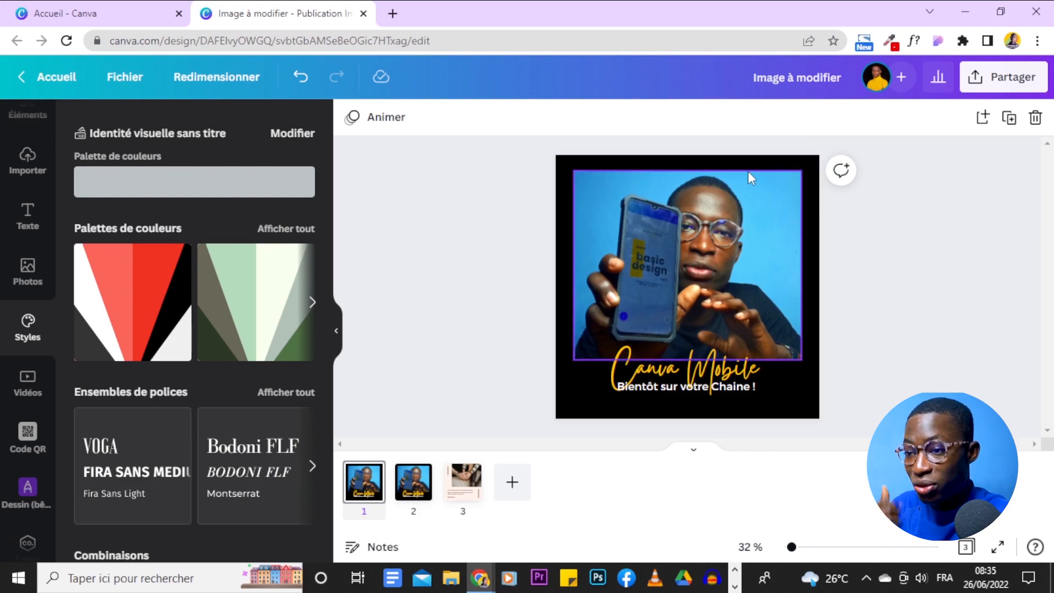
# Duplicate the first page and show the full collection of colour palettes for the copy.
pyautogui.click(1009, 117)
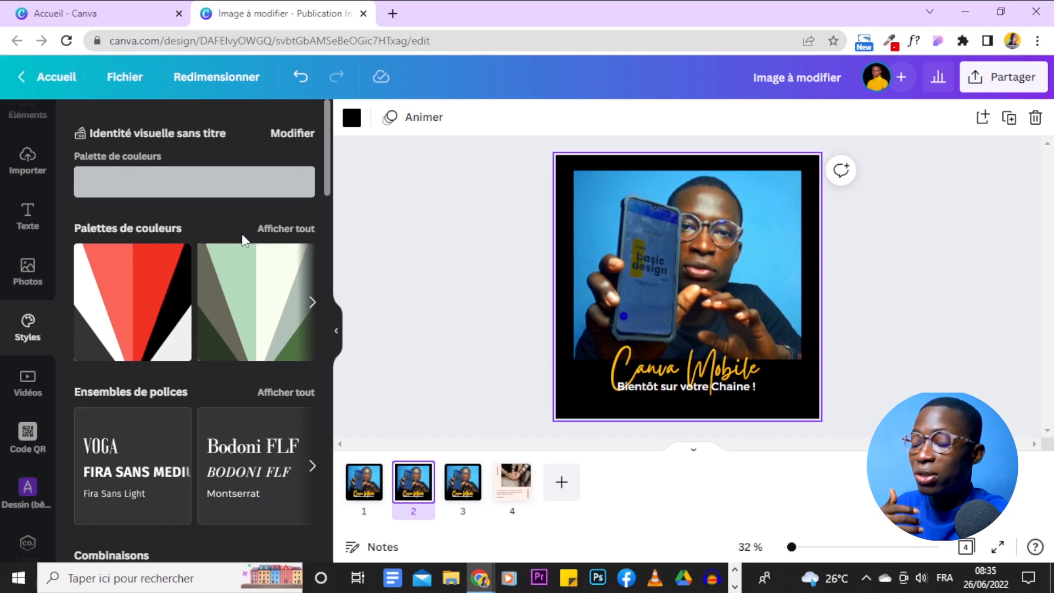
pyautogui.scroll(-3, 241, 240)
pyautogui.scroll(3, 235, 241)
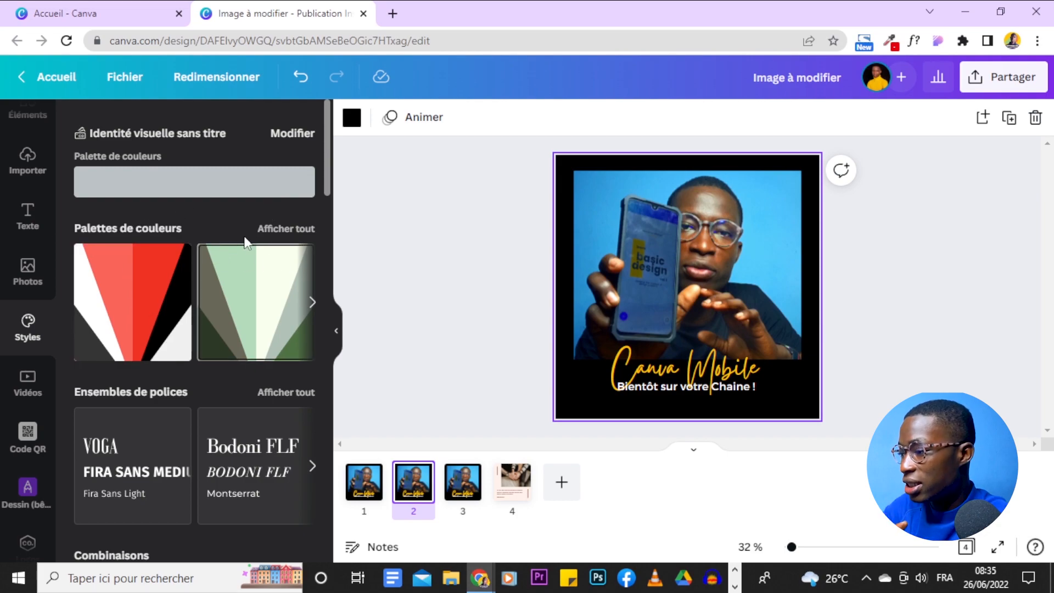
pyautogui.click(279, 228)
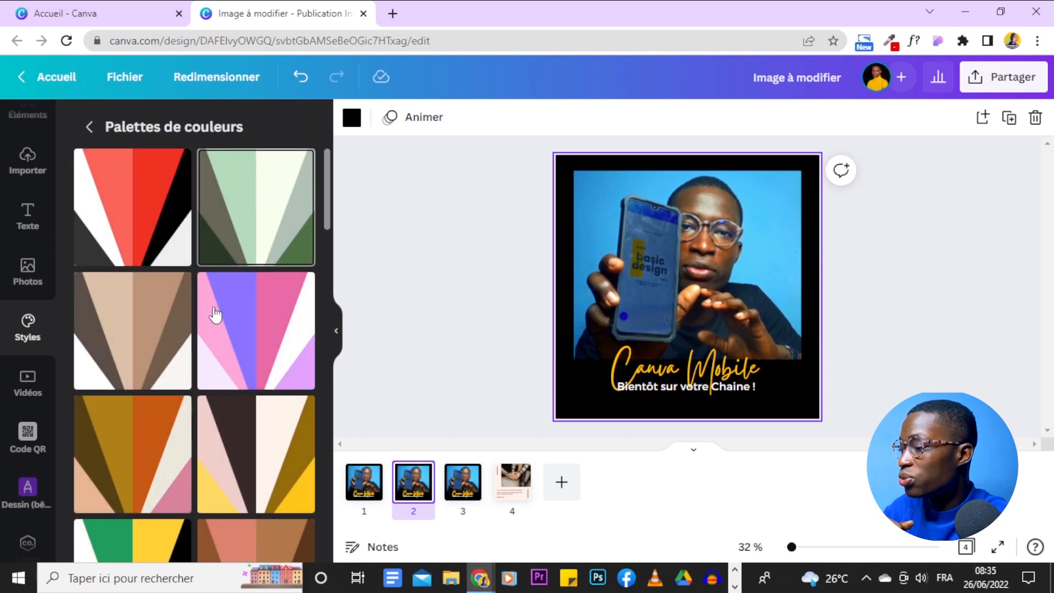
# Browse the palettes and apply the brown, green, amber, cream and orange one to page 2.
pyautogui.scroll(-8, 216, 314)
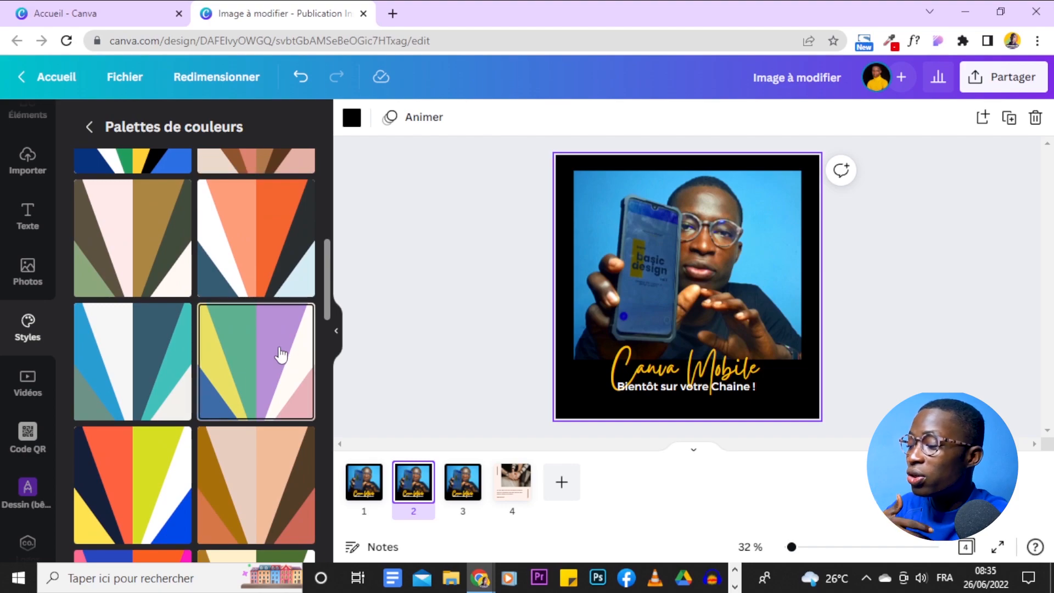
pyautogui.scroll(-2, 281, 354)
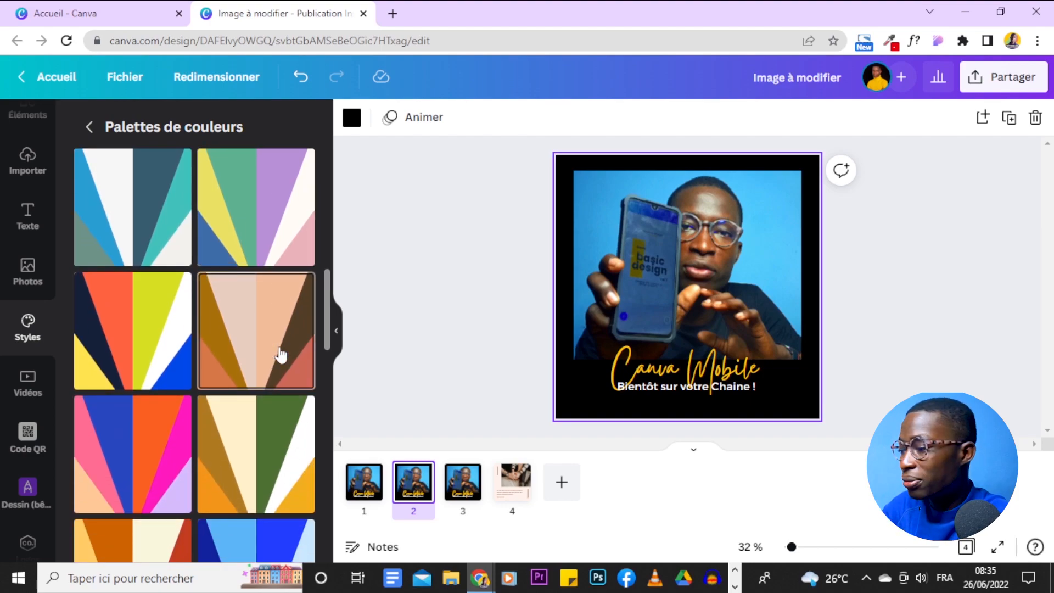
pyautogui.scroll(-10, 281, 354)
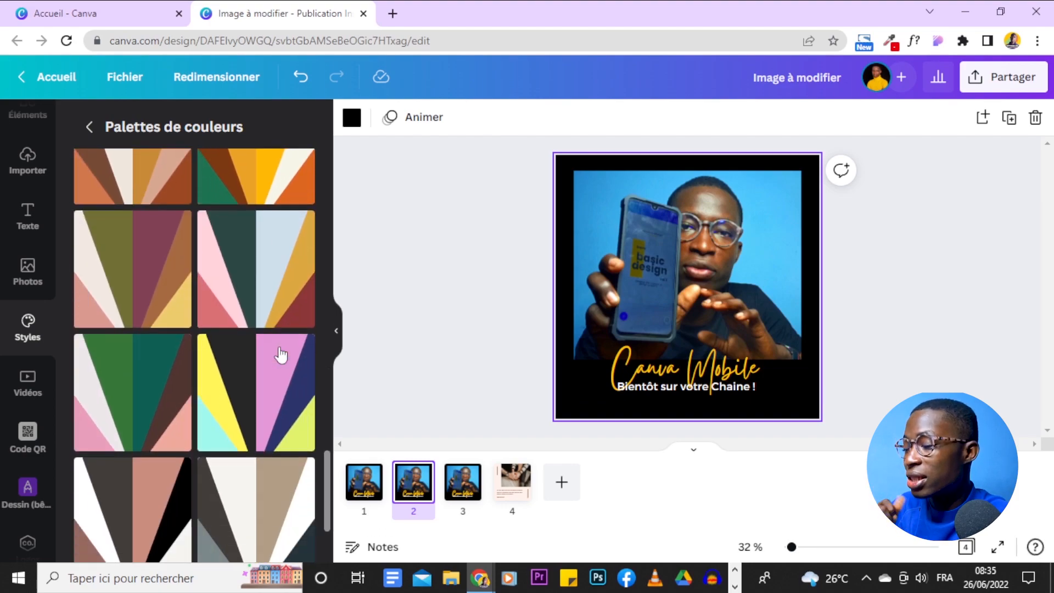
pyautogui.scroll(15, 281, 355)
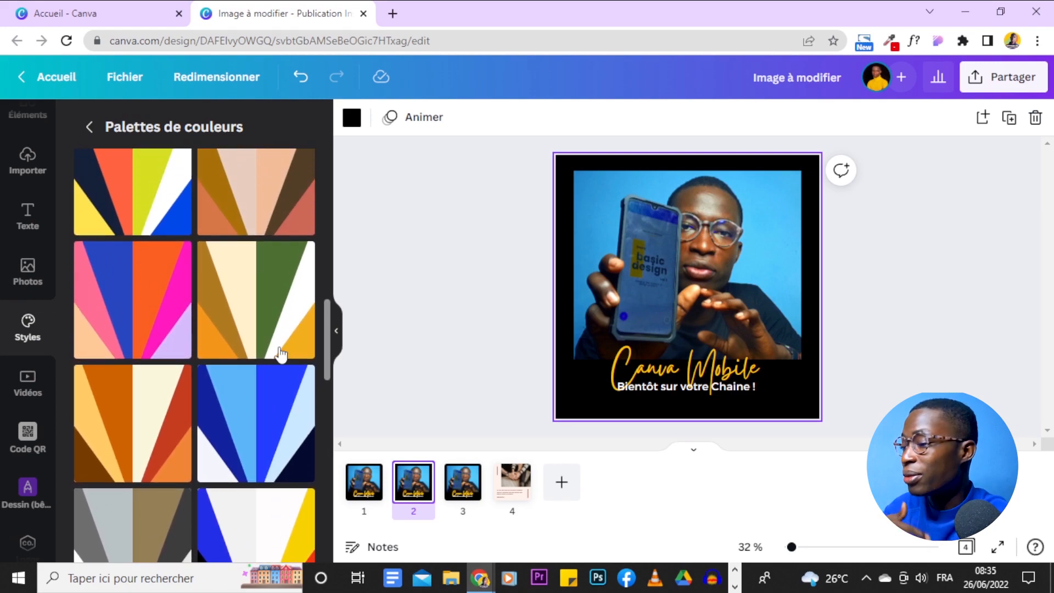
pyautogui.scroll(-12, 282, 354)
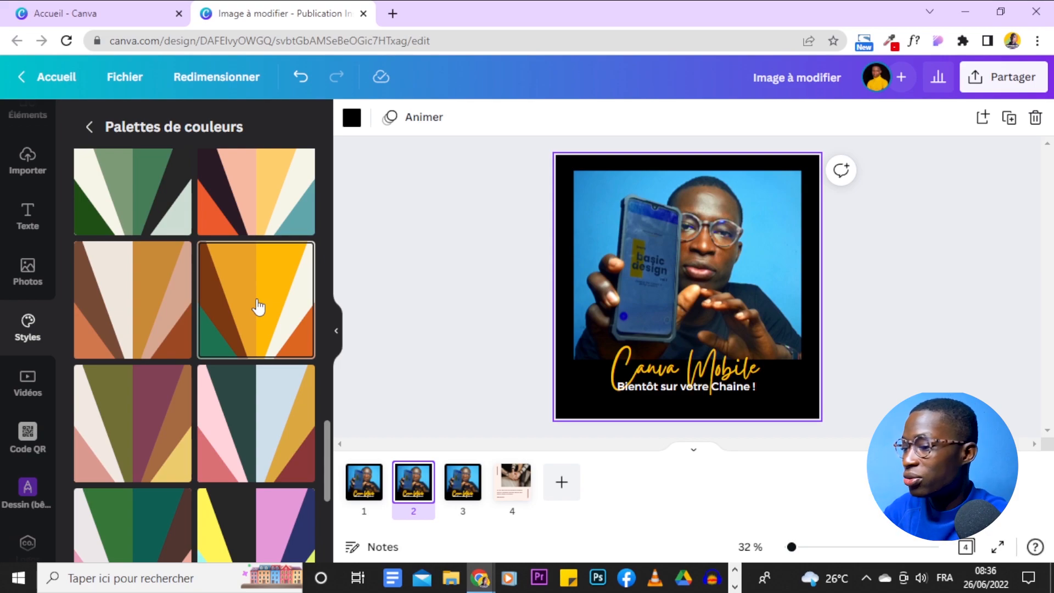
pyautogui.click(258, 307)
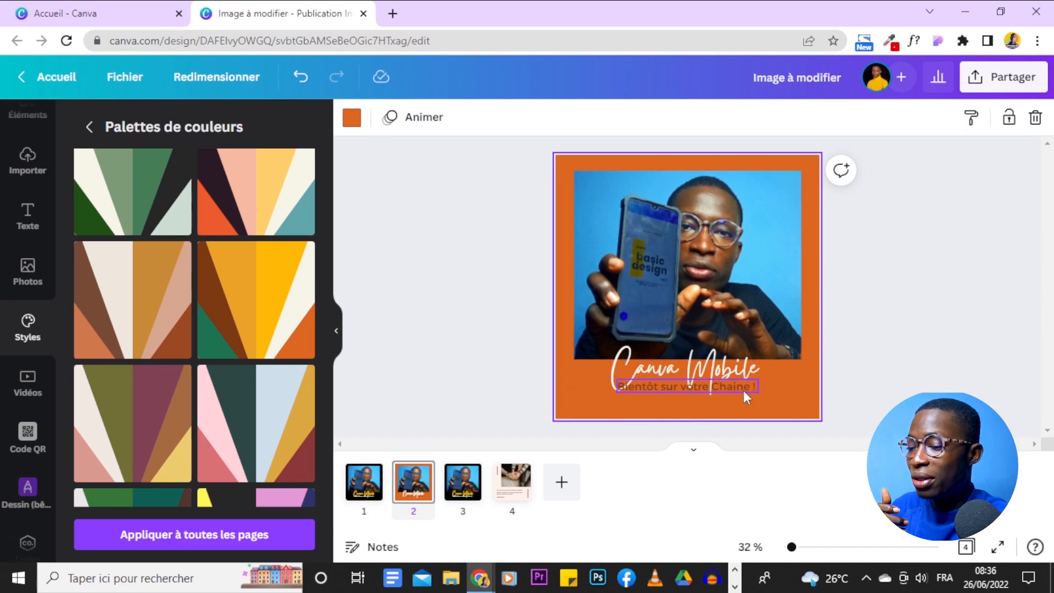
# Shuffle the amber and brown palette's colours on page 2 until the background is amber with a light title.
pyautogui.click(249, 326)
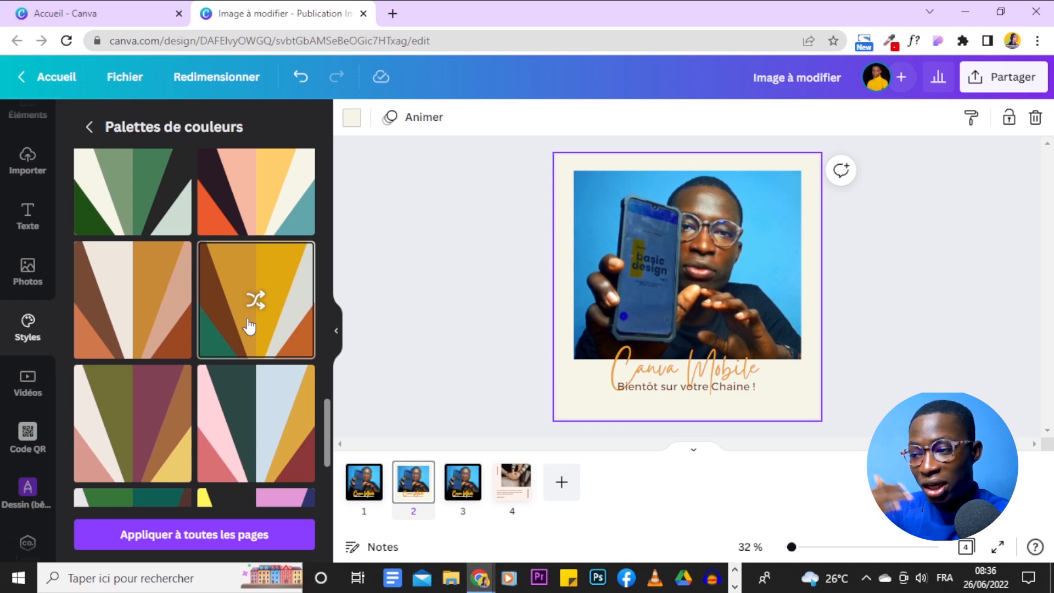
pyautogui.click(250, 326)
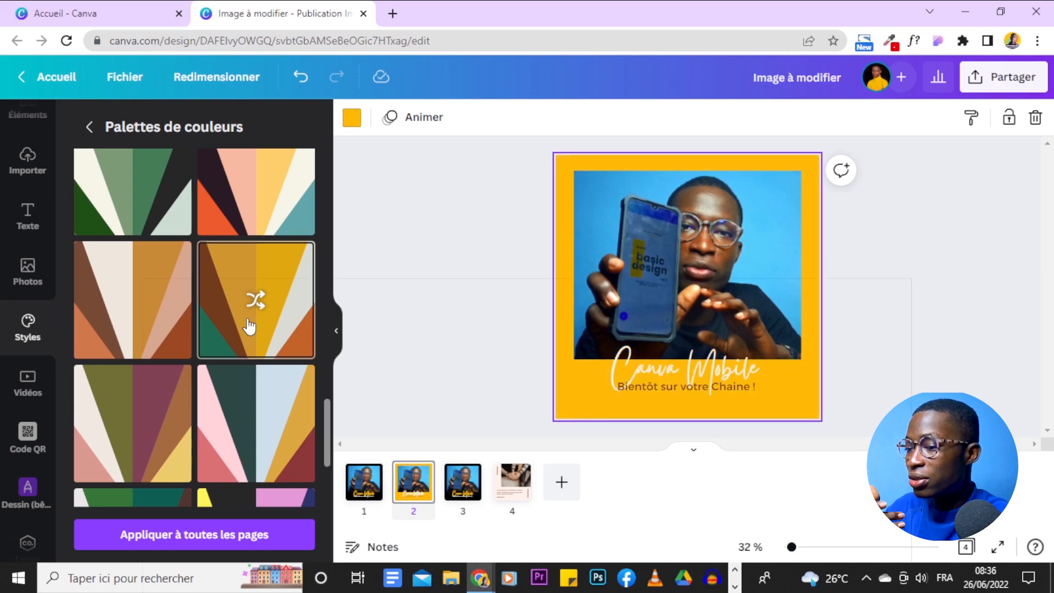
pyautogui.click(250, 327)
pyautogui.click(250, 327)
pyautogui.click(250, 327)
pyautogui.click(250, 327)
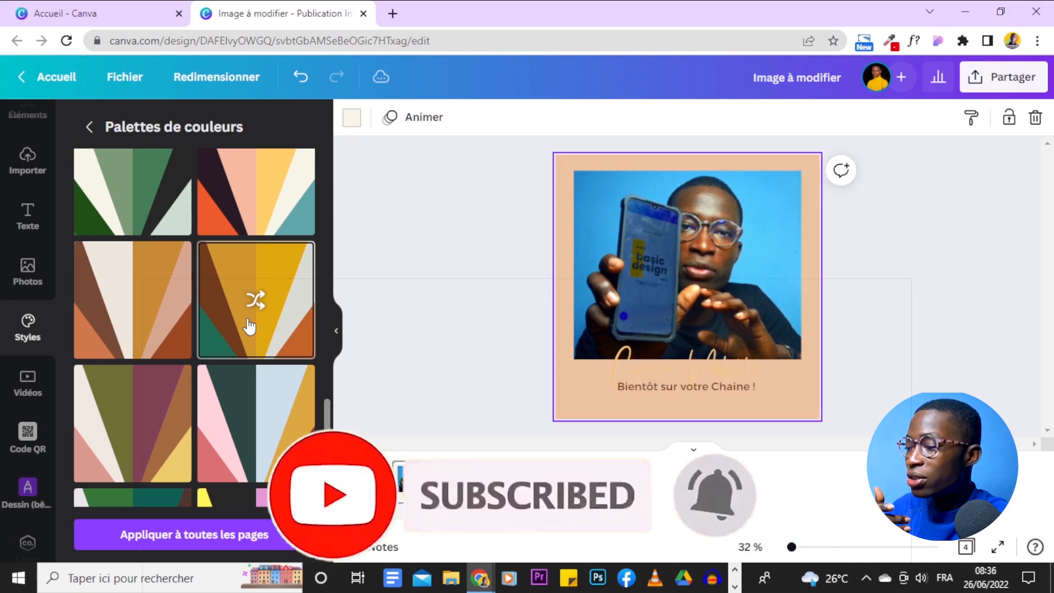
pyautogui.click(250, 327)
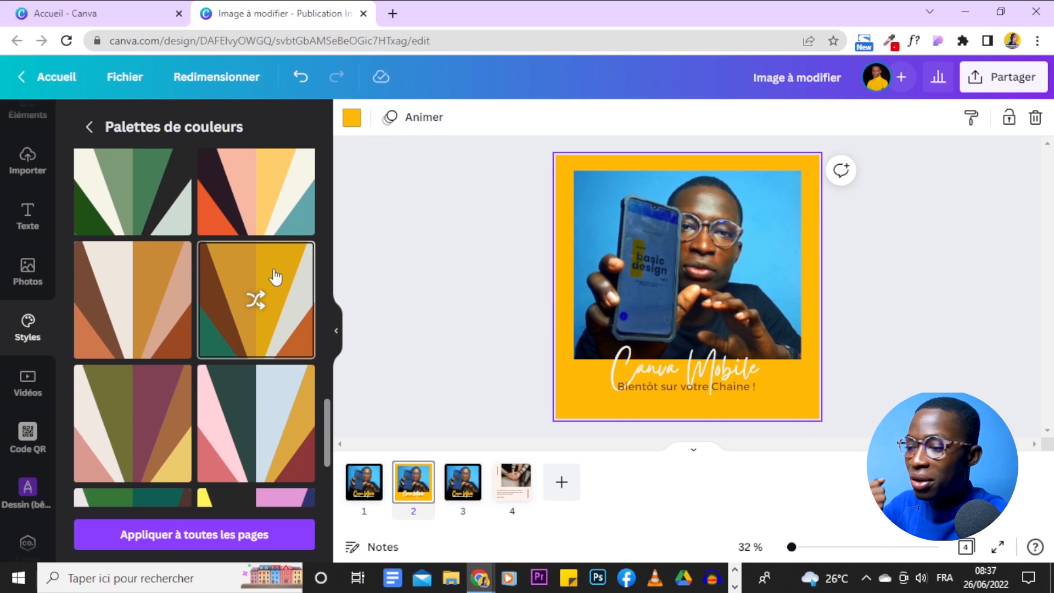
# Try the pink, dark green and light blue palette on page 2, followed by the olive and plum one.
pyautogui.scroll(-2, 275, 278)
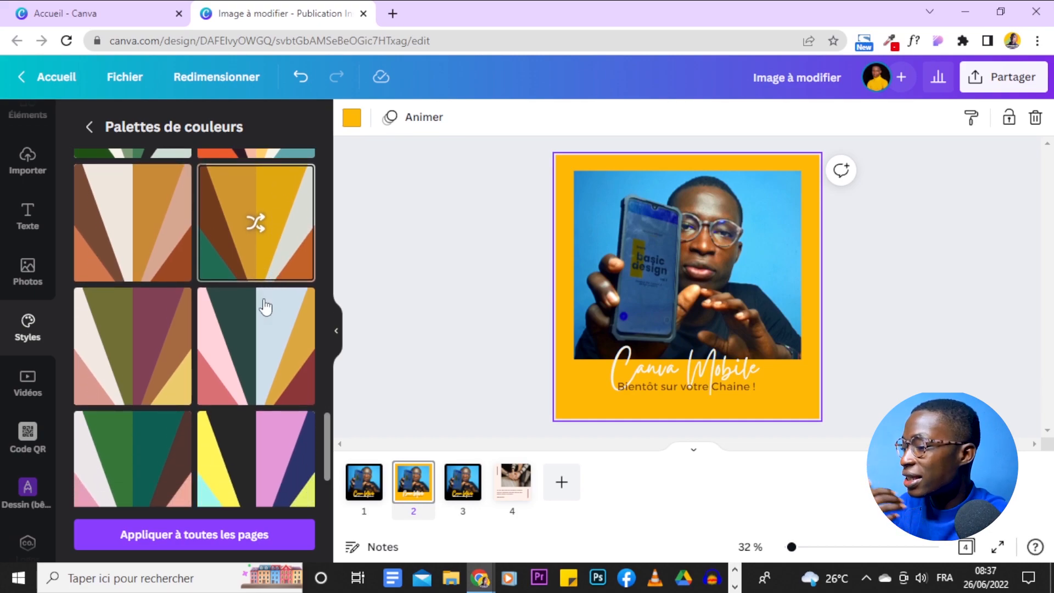
pyautogui.click(267, 345)
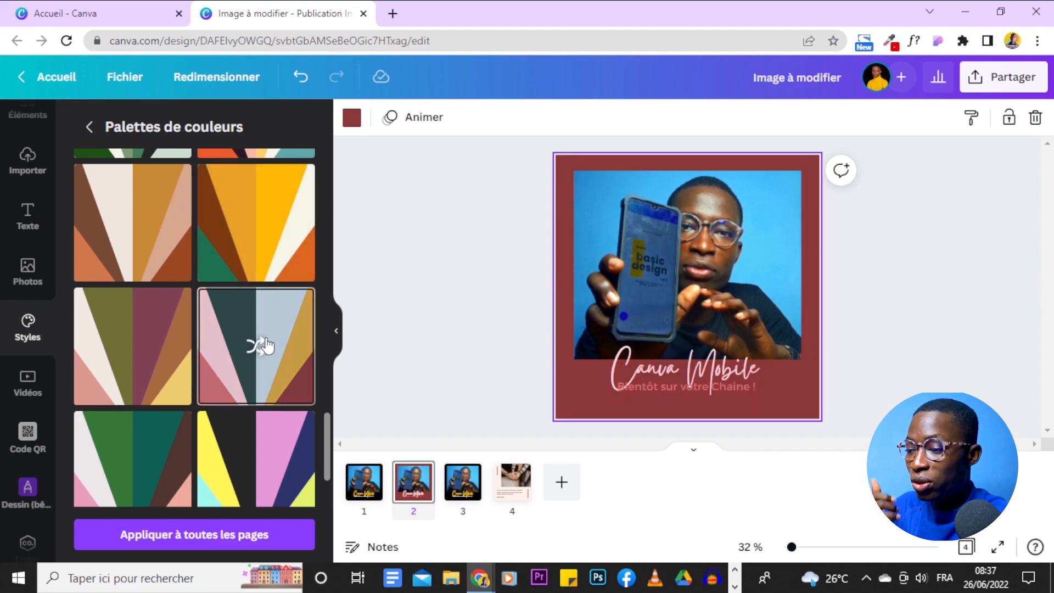
pyautogui.click(130, 328)
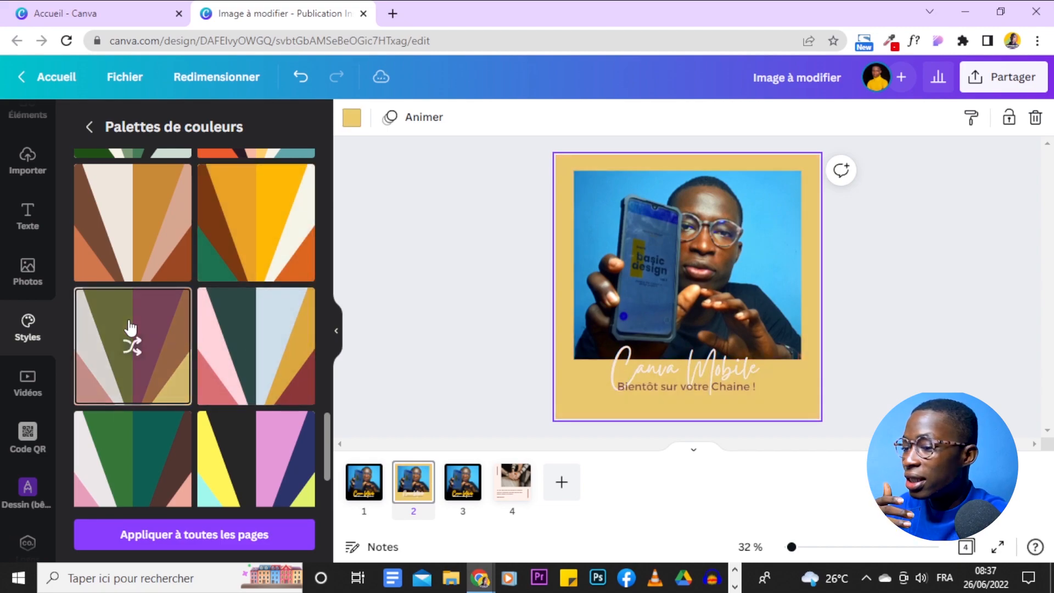
# Apply the blue, orange, yellow and black palette to page 2 and shuffle it to an orange background with a light title.
pyautogui.scroll(4, 159, 236)
pyautogui.click(158, 232)
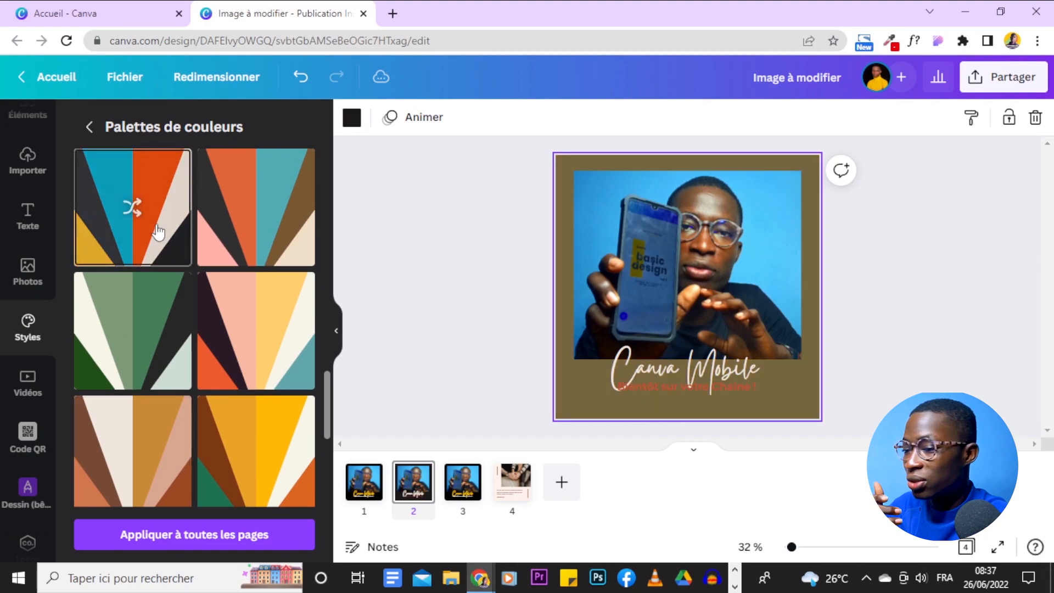
pyautogui.scroll(2, 158, 228)
pyautogui.click(160, 264)
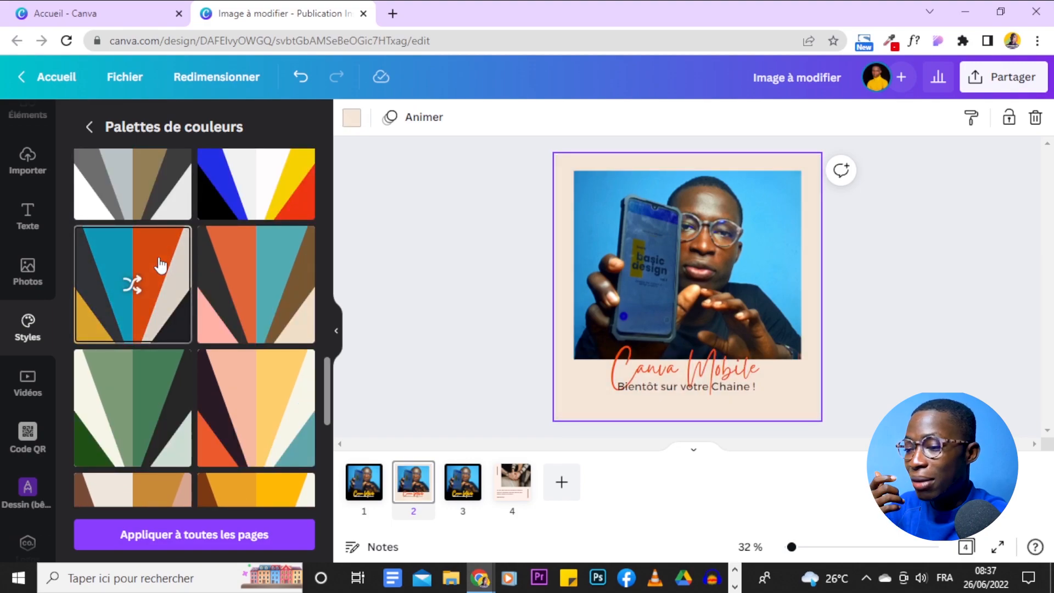
pyautogui.click(159, 265)
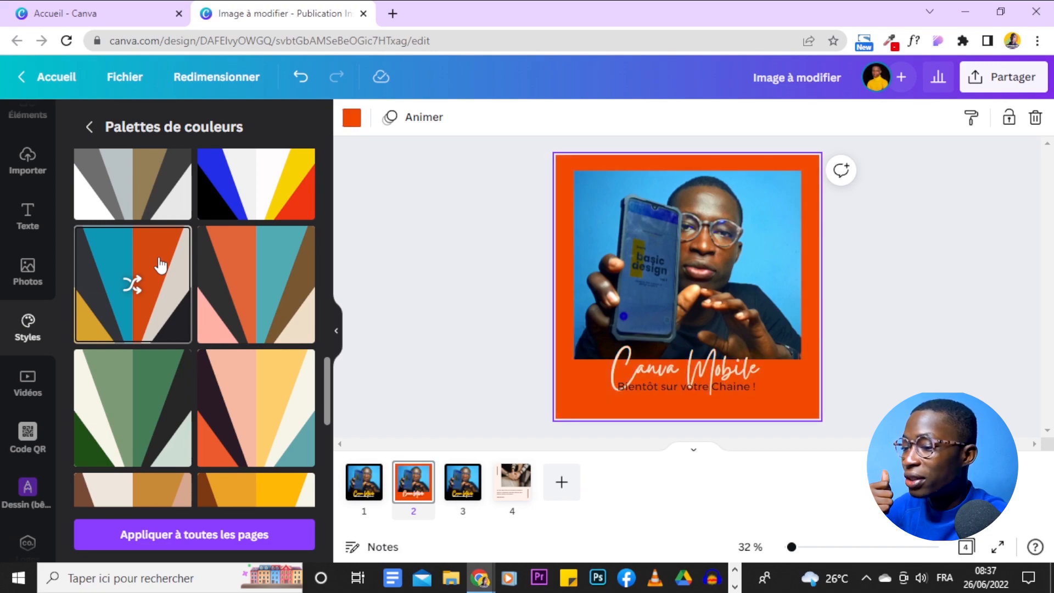
# Shuffle the blue, orange, yellow and black palette on page 2 to a black background with a light title and orange subtitle.
pyautogui.click(160, 265)
pyautogui.click(159, 265)
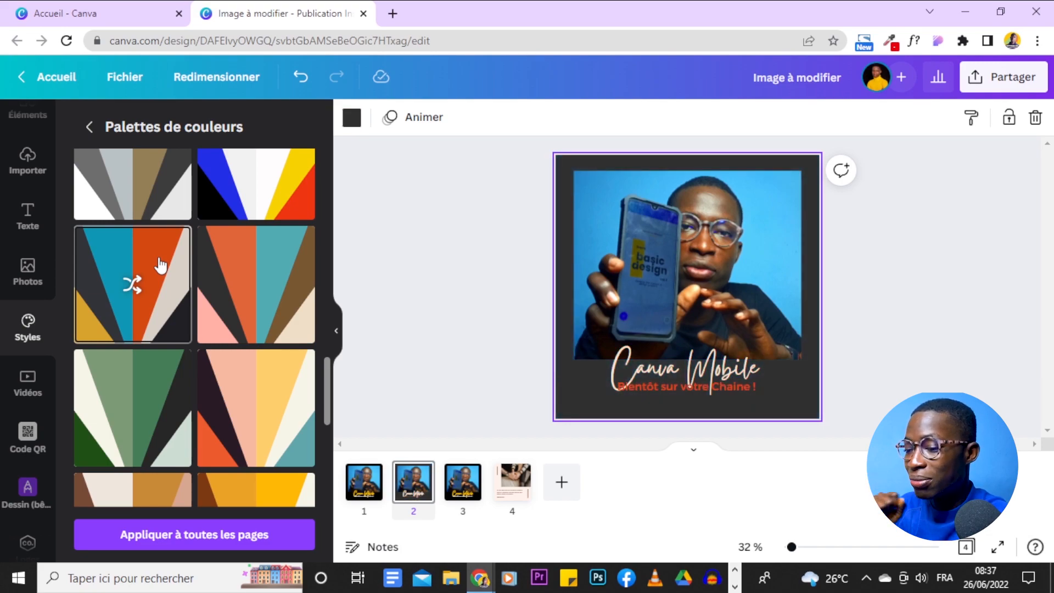
pyautogui.click(160, 265)
pyautogui.click(160, 264)
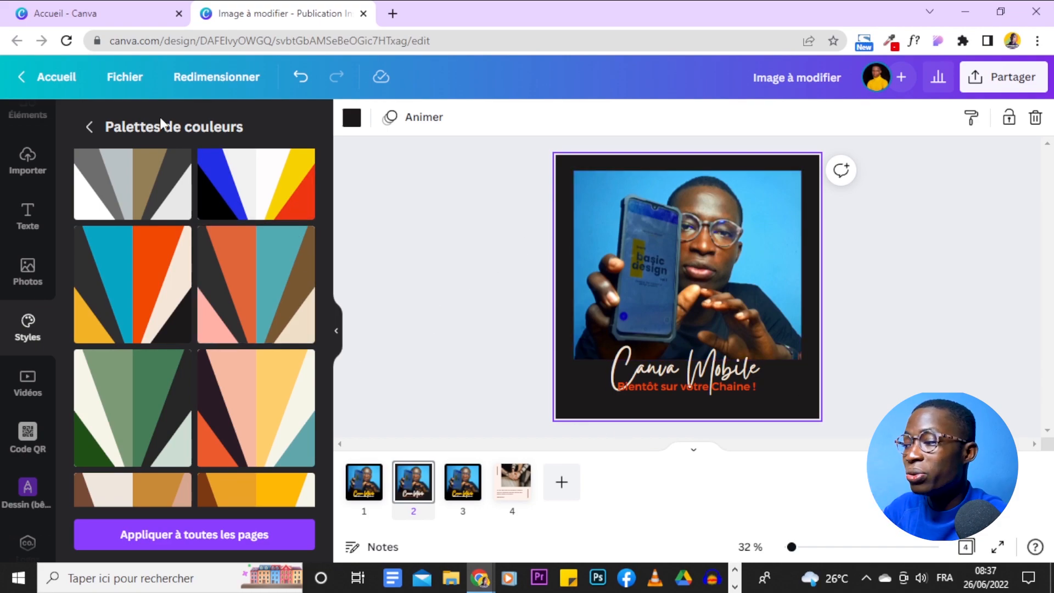
# Return to the Styles overview, open the complete list of font sets and look through the available pairings.
pyautogui.click(95, 130)
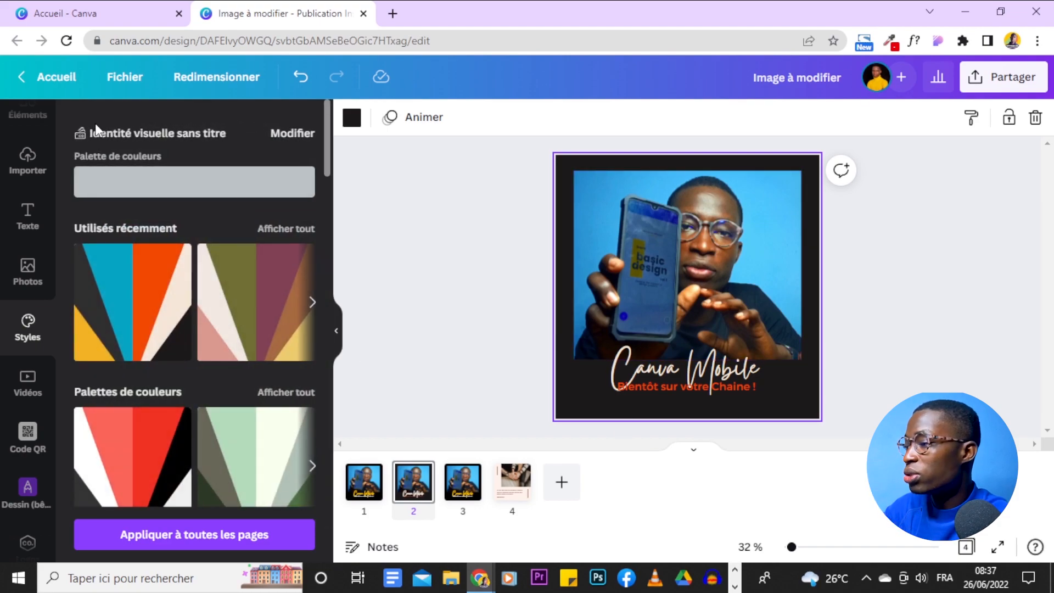
pyautogui.scroll(-3, 262, 335)
pyautogui.scroll(3, 262, 337)
pyautogui.scroll(-5, 262, 336)
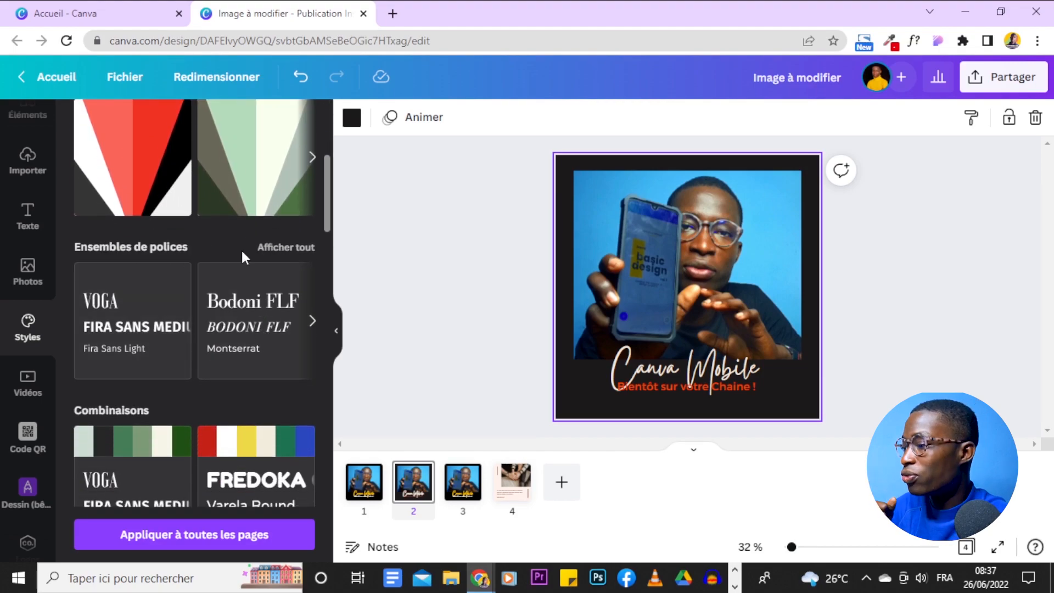
pyautogui.scroll(4, 241, 250)
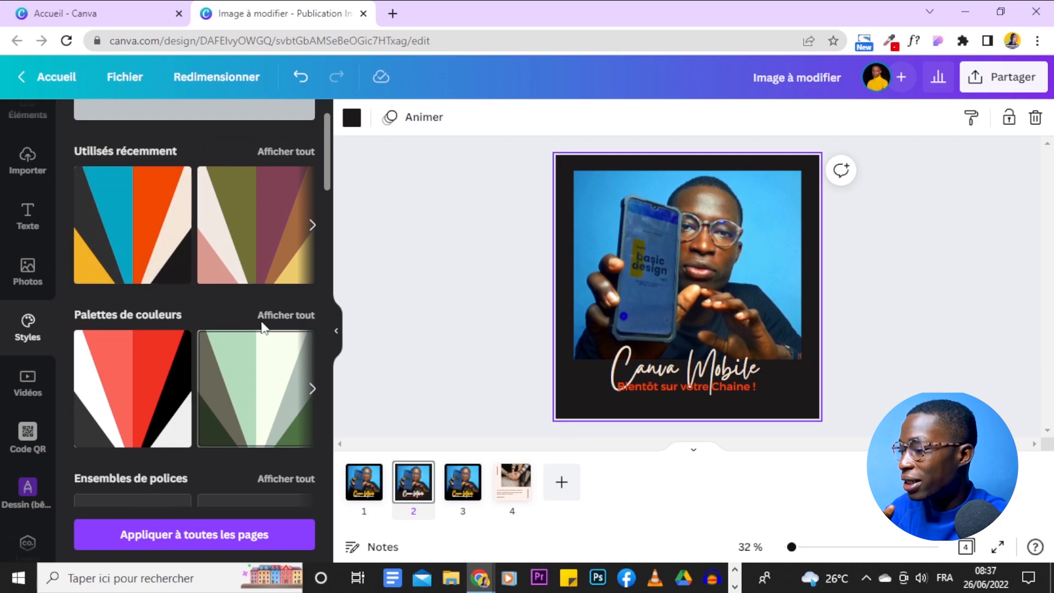
pyautogui.scroll(-4, 231, 330)
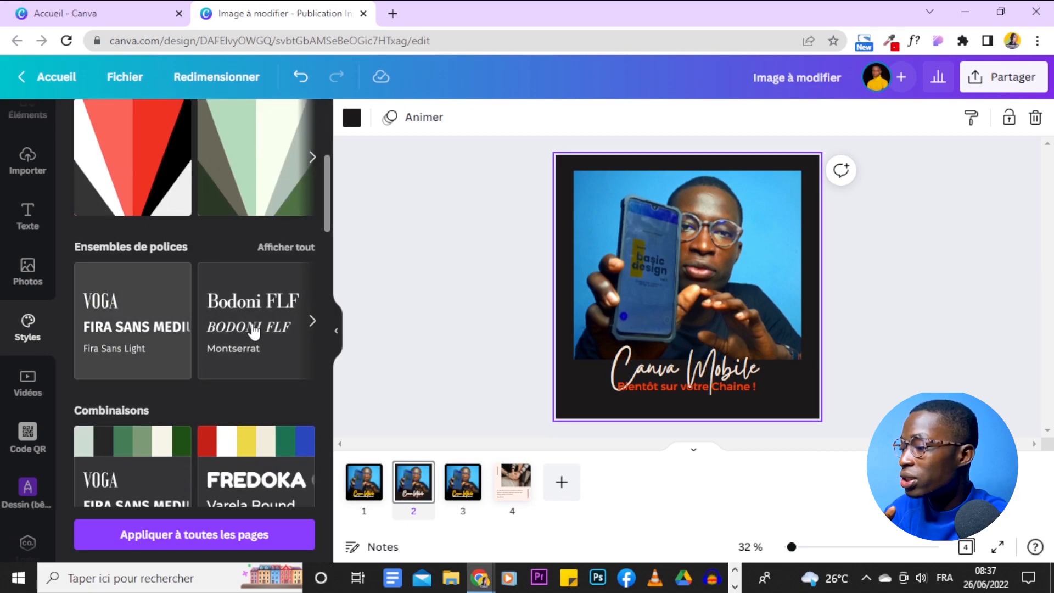
pyautogui.click(283, 247)
pyautogui.scroll(-5, 279, 252)
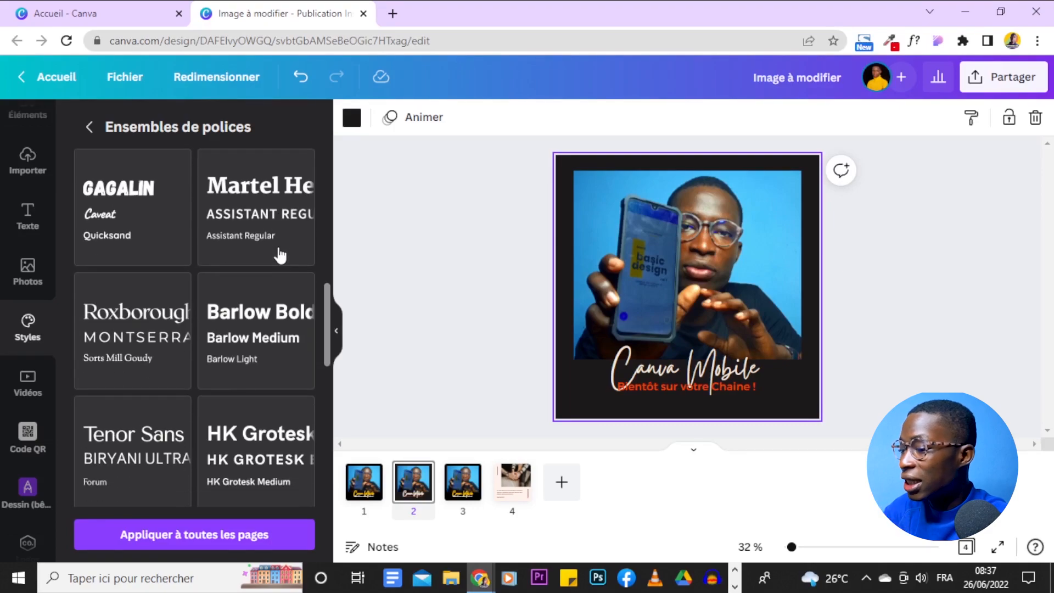
pyautogui.scroll(2, 279, 252)
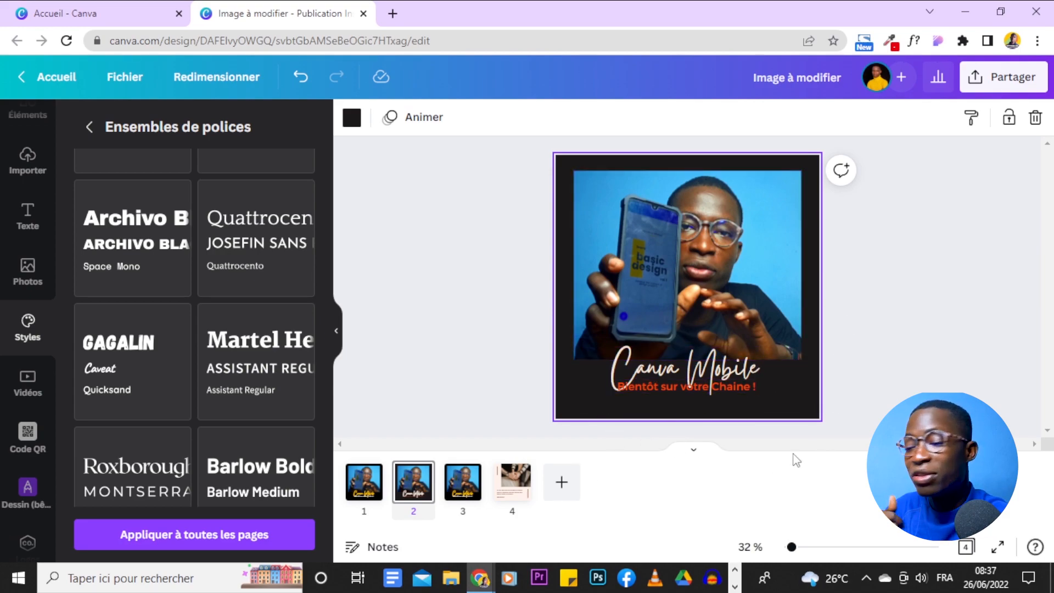
pyautogui.scroll(3, 176, 277)
pyautogui.scroll(1, 176, 277)
# Try the Jonathan and Montserrat font set on page 2, followed by Arbutus Slab with Barlow Bold and Fredoka with Varela Round.
pyautogui.click(261, 353)
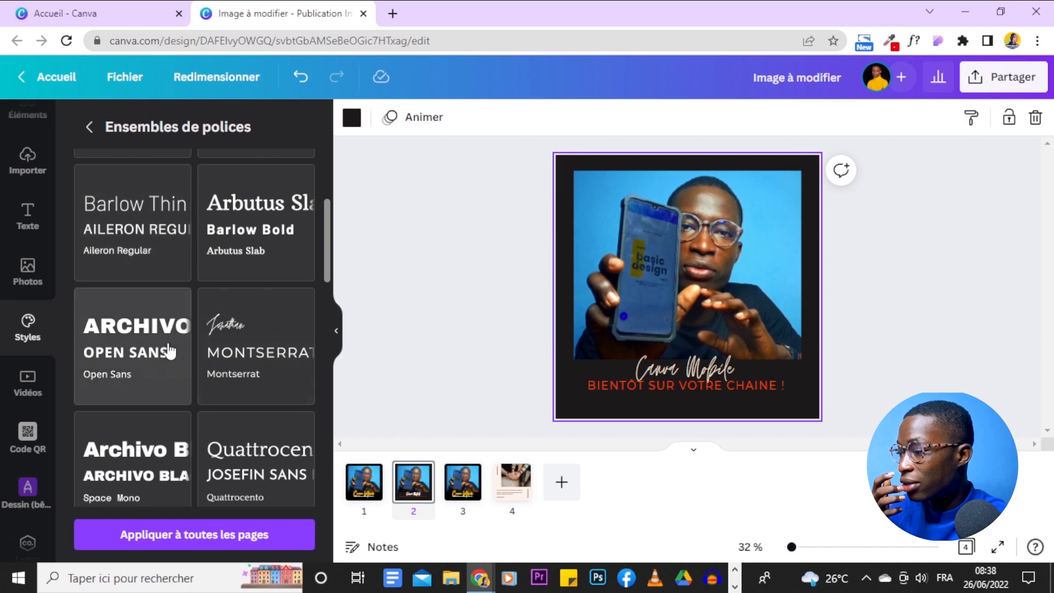
pyautogui.click(246, 364)
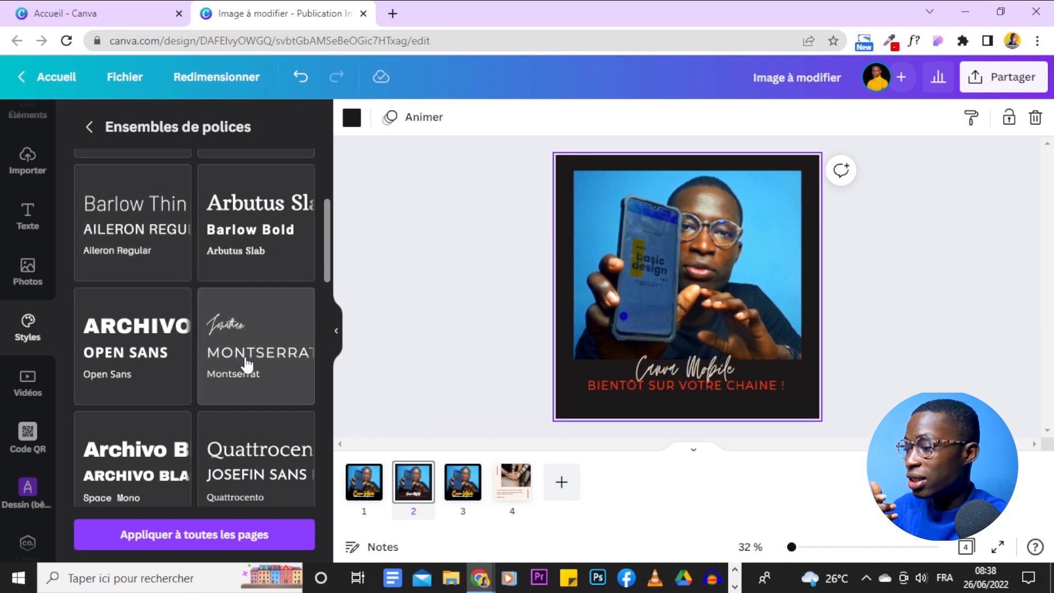
pyautogui.click(268, 214)
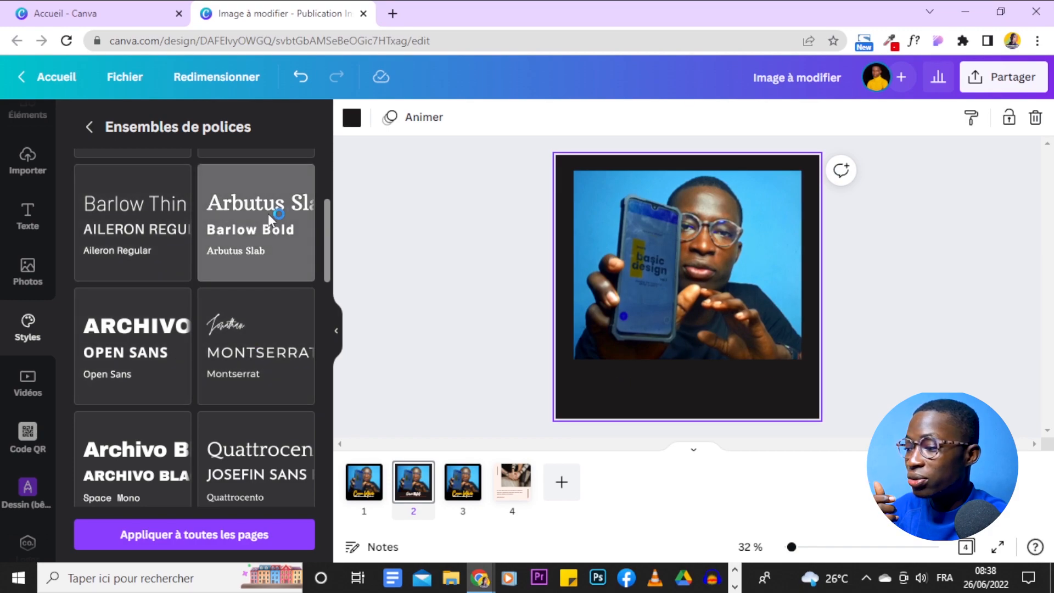
pyautogui.scroll(4, 268, 220)
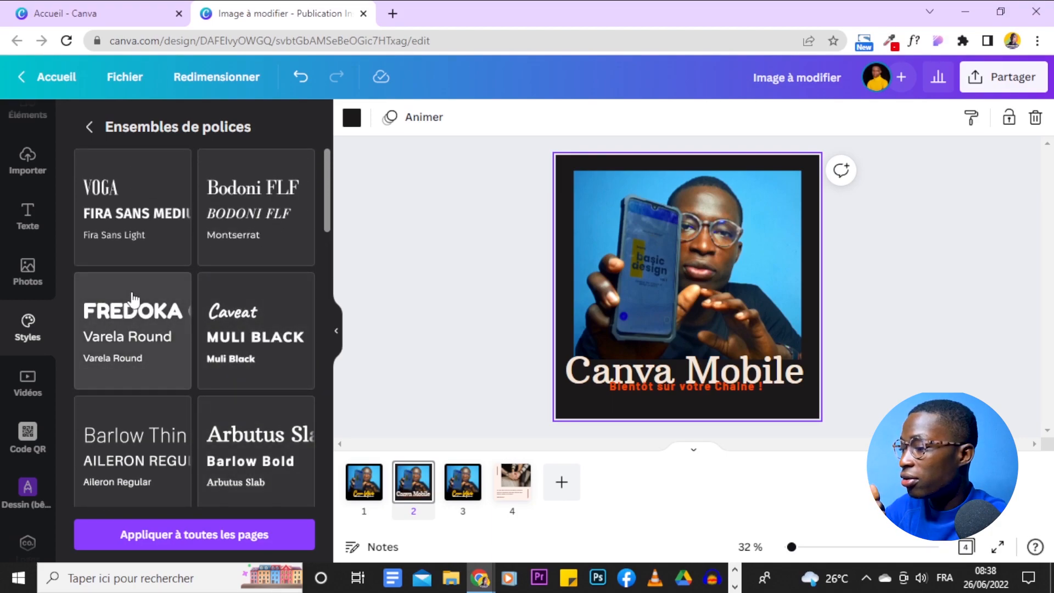
pyautogui.click(146, 315)
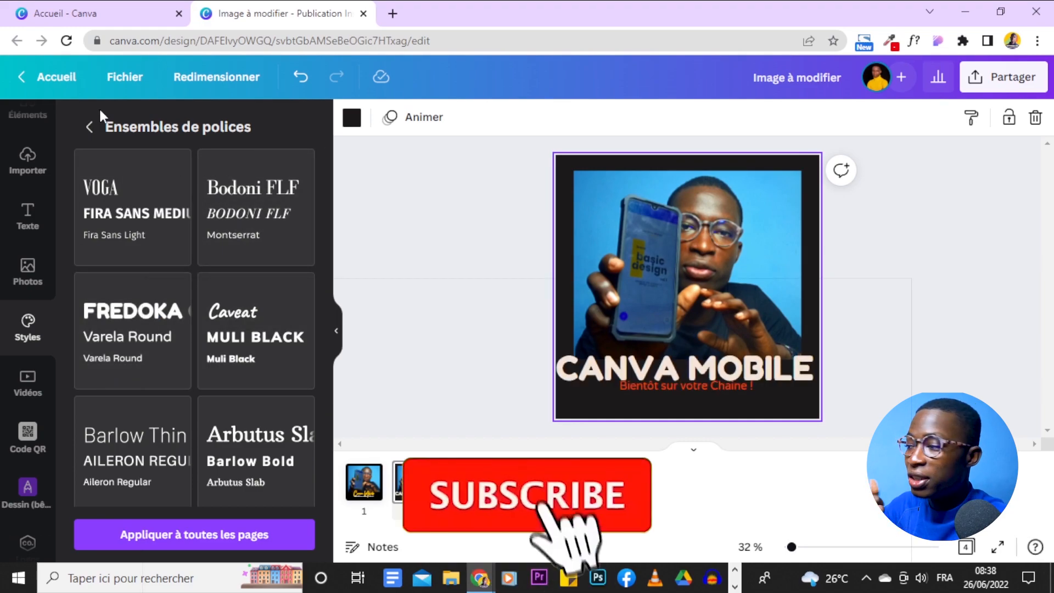
# Apply the green Voga and Fira Sans combination to page 2 and shuffle it to a green background with a light title.
pyautogui.click(88, 127)
pyautogui.scroll(-3, 225, 359)
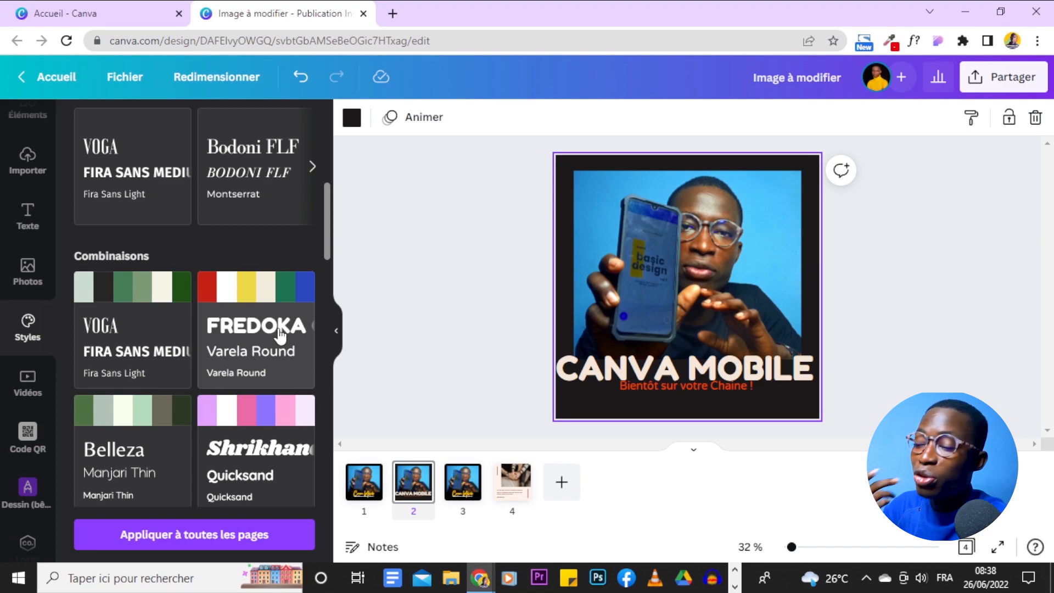
pyautogui.scroll(-2, 247, 341)
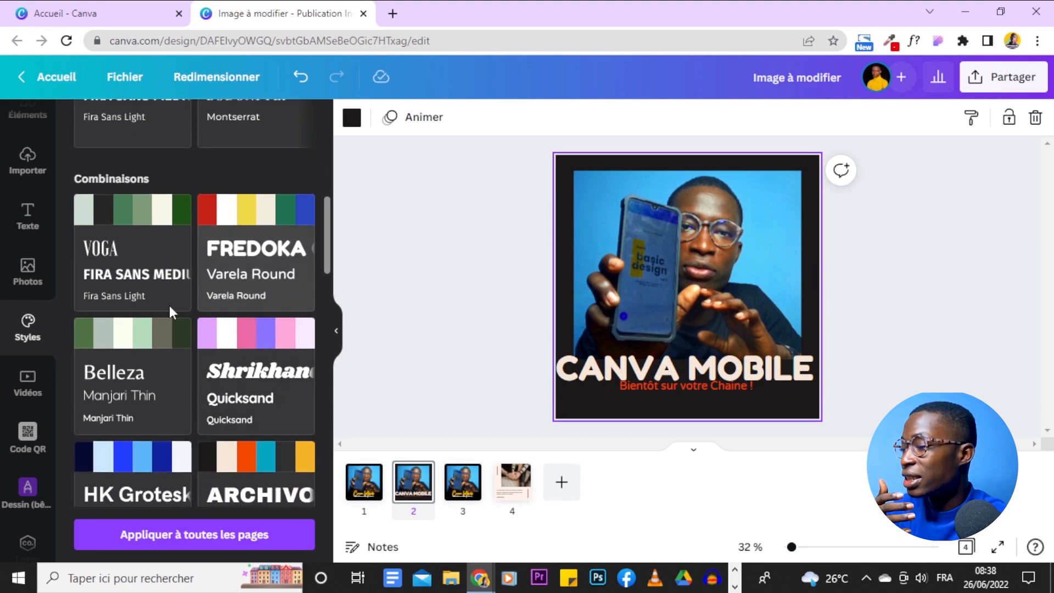
pyautogui.click(138, 222)
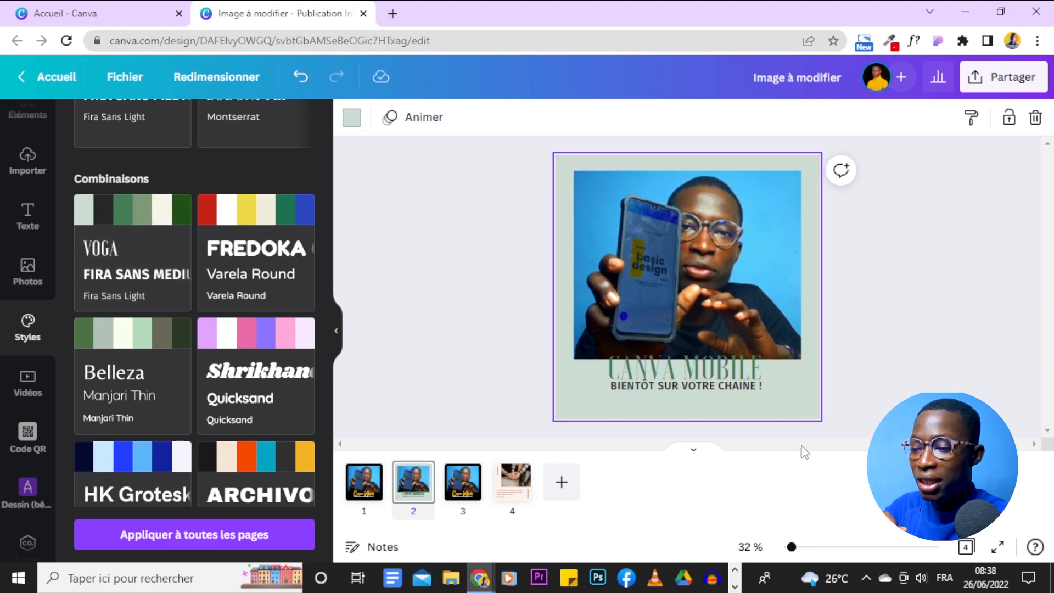
pyautogui.moveTo(172, 294)
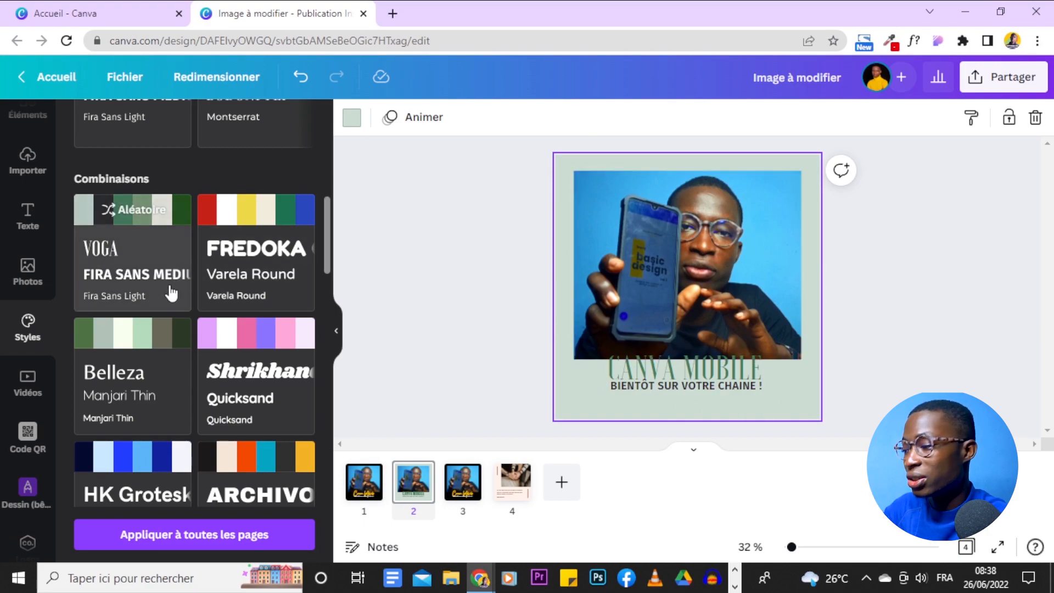
pyautogui.click(157, 210)
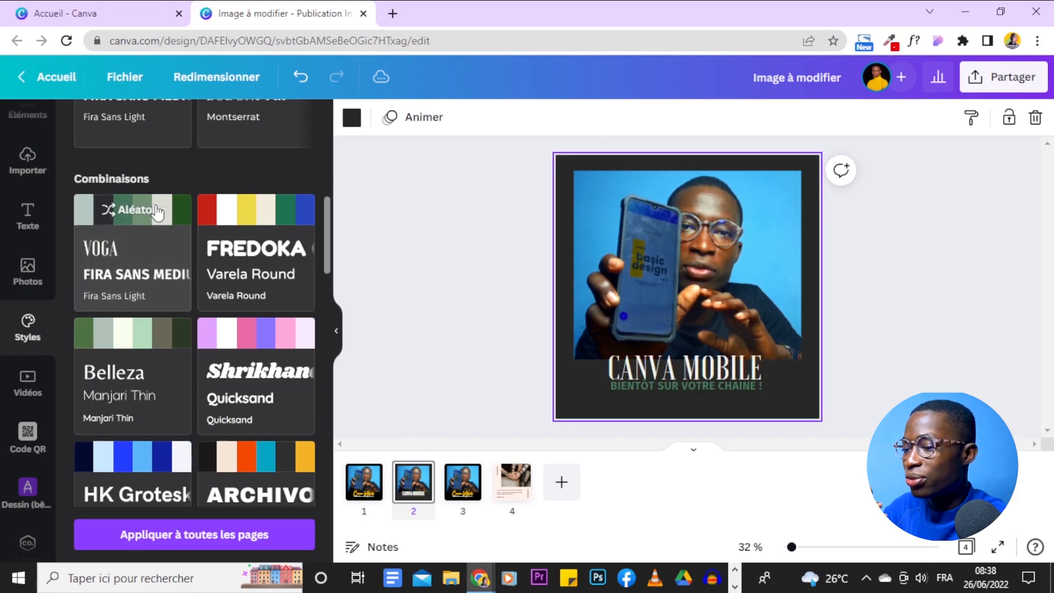
pyautogui.click(158, 211)
# Browse further combinations and try the pink, orange and brown Anton and Prompt Medium one on page 2.
pyautogui.scroll(-3, 183, 285)
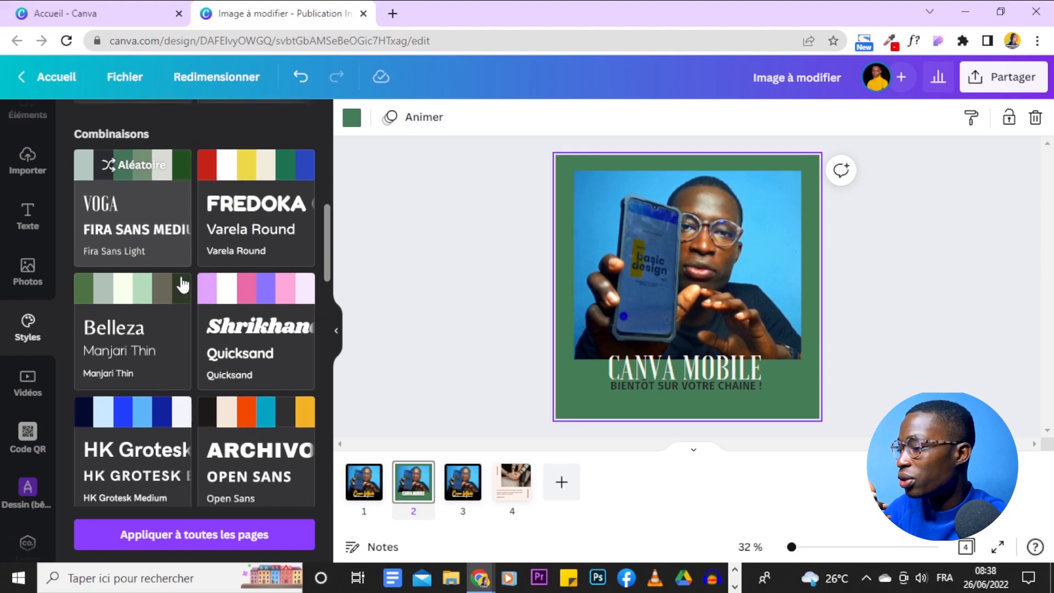
pyautogui.scroll(-6, 316, 297)
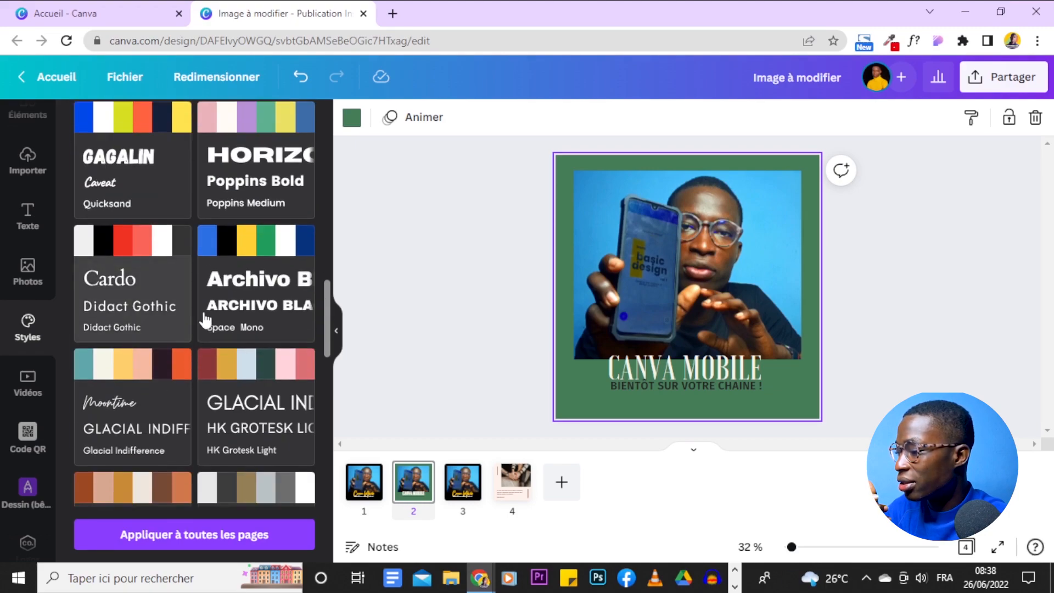
pyautogui.scroll(-5, 308, 324)
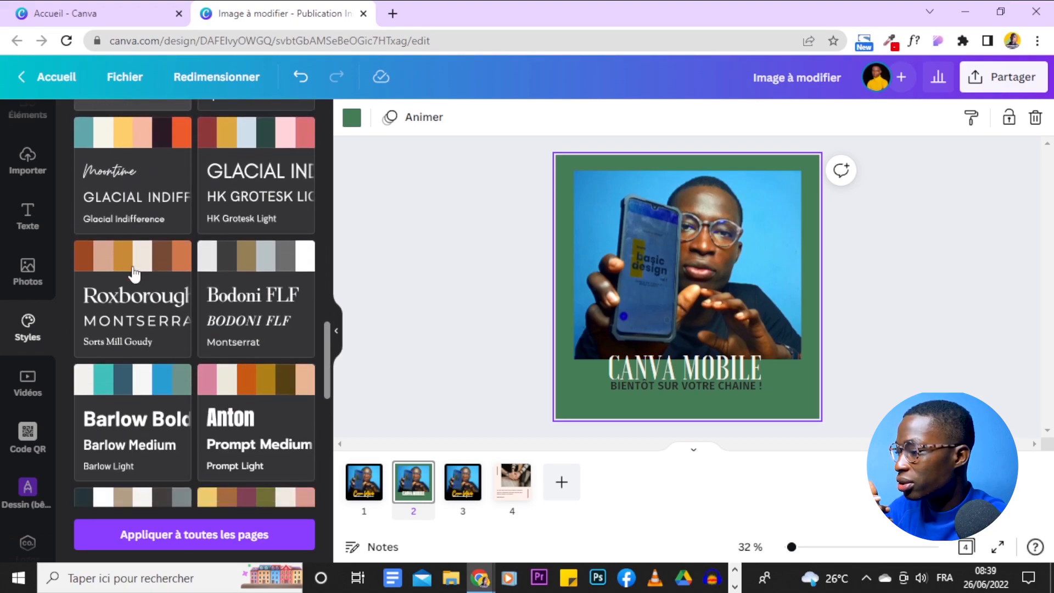
pyautogui.click(289, 372)
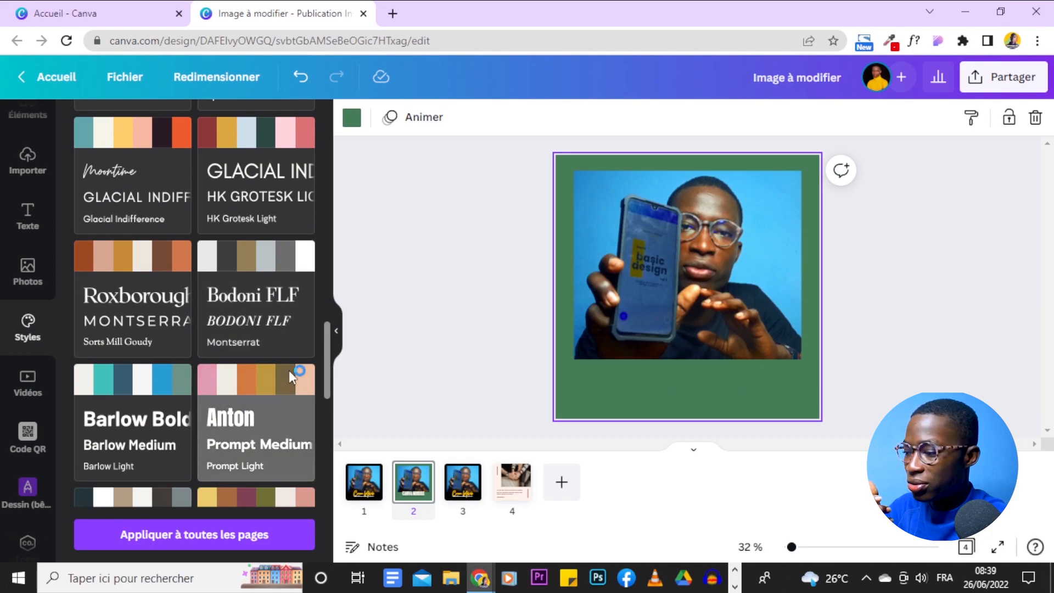
# Apply the Moontime and Glacial Indifference combination to page 2, shuffling it to a dark plum background, light title and orange subtitle.
pyautogui.scroll(2, 153, 238)
pyautogui.click(152, 218)
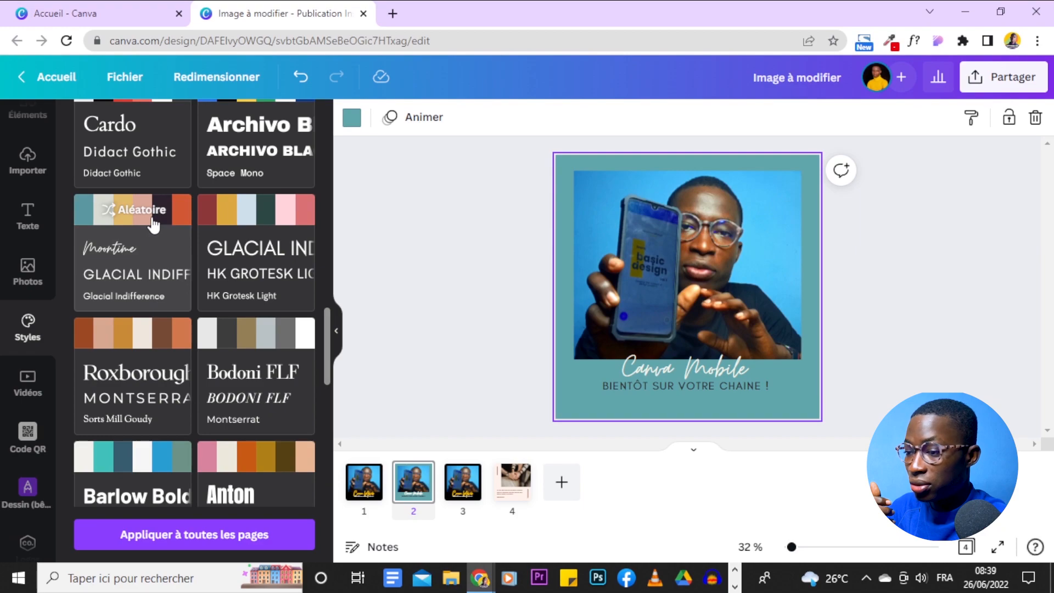
pyautogui.click(154, 219)
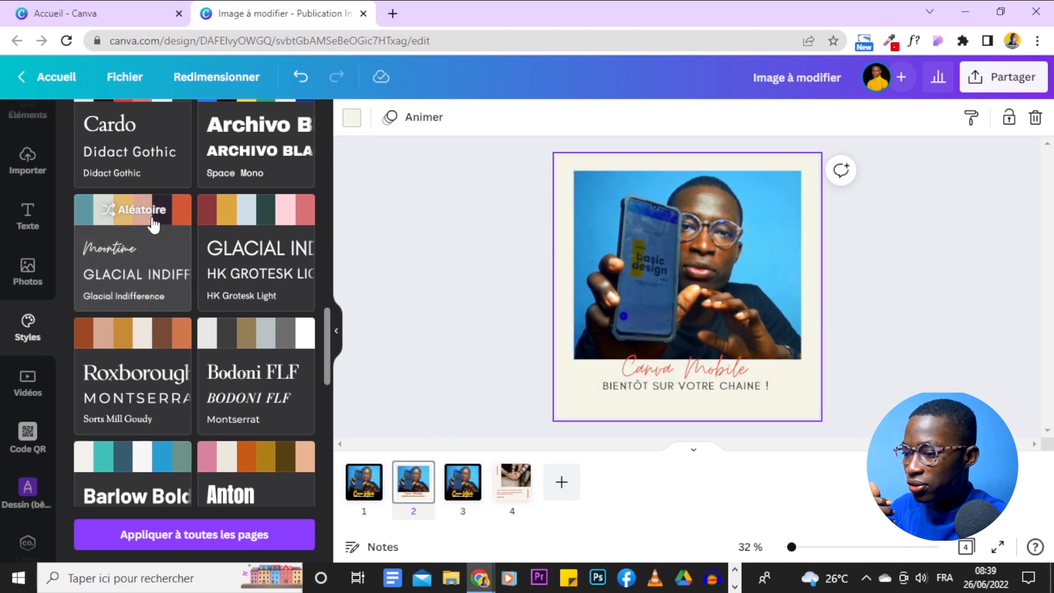
pyautogui.click(154, 220)
pyautogui.click(154, 220)
pyautogui.click(153, 220)
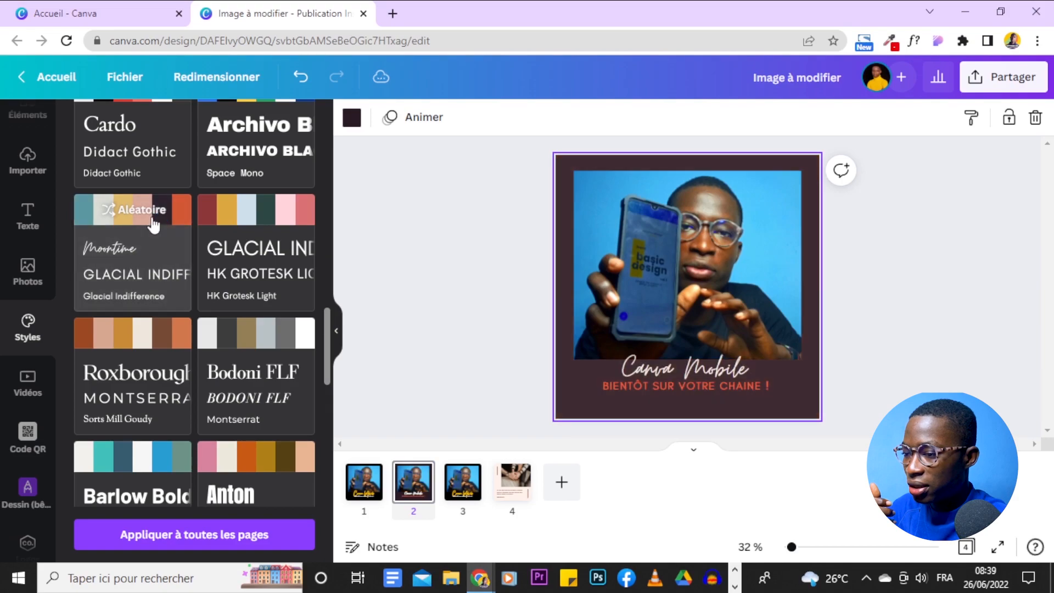
pyautogui.click(154, 219)
pyautogui.click(153, 219)
pyautogui.click(154, 220)
pyautogui.click(154, 220)
pyautogui.click(153, 220)
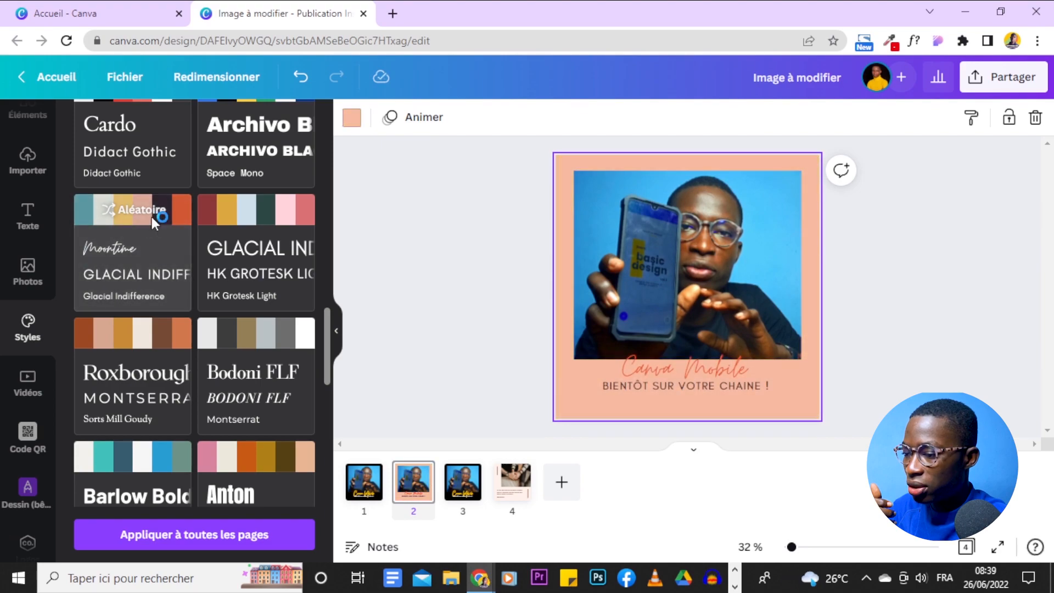
pyautogui.click(154, 220)
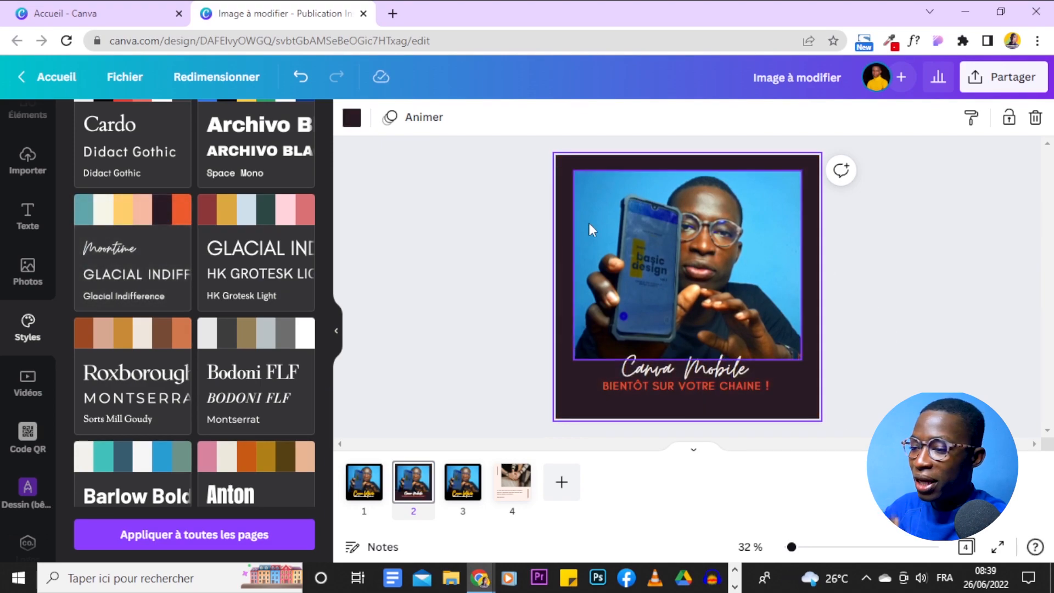